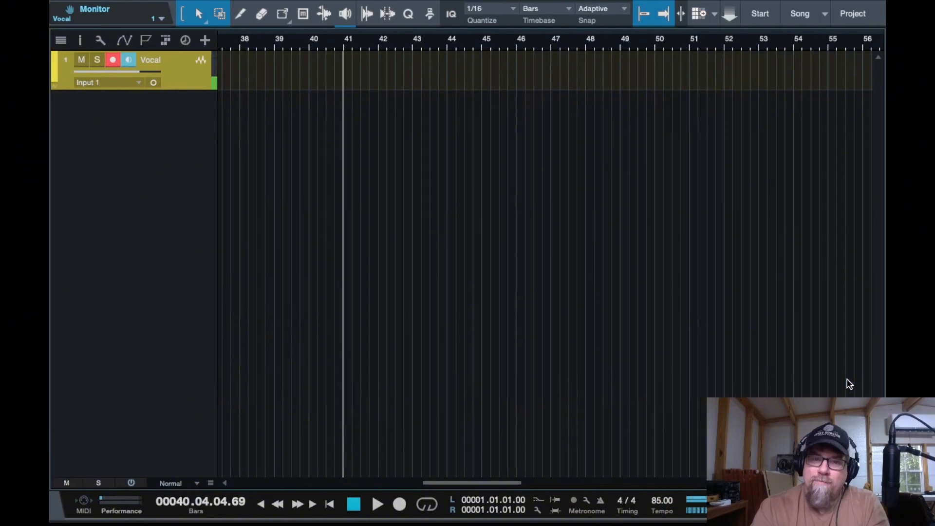
# - Add the EZdrummer instrument on a new track below the Vocal track and show the marker track
pyautogui.press('F3')
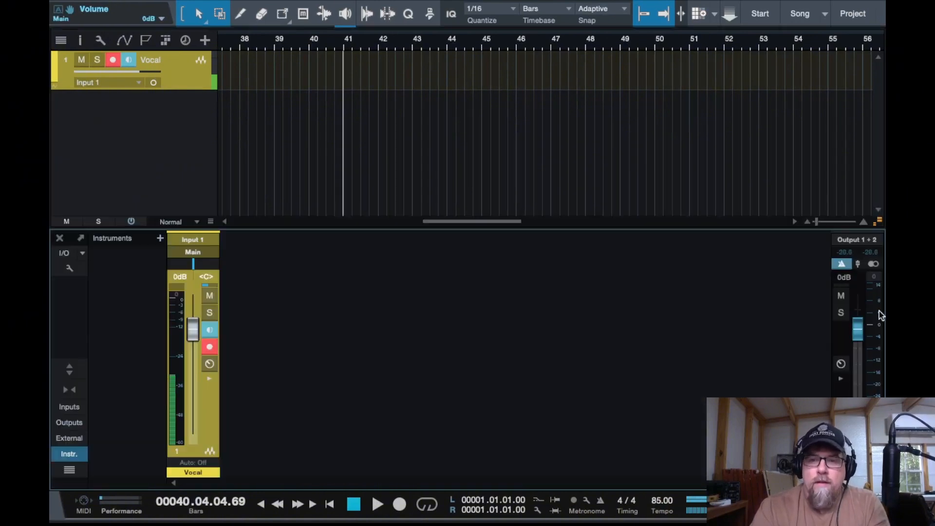
pyautogui.press('F5')
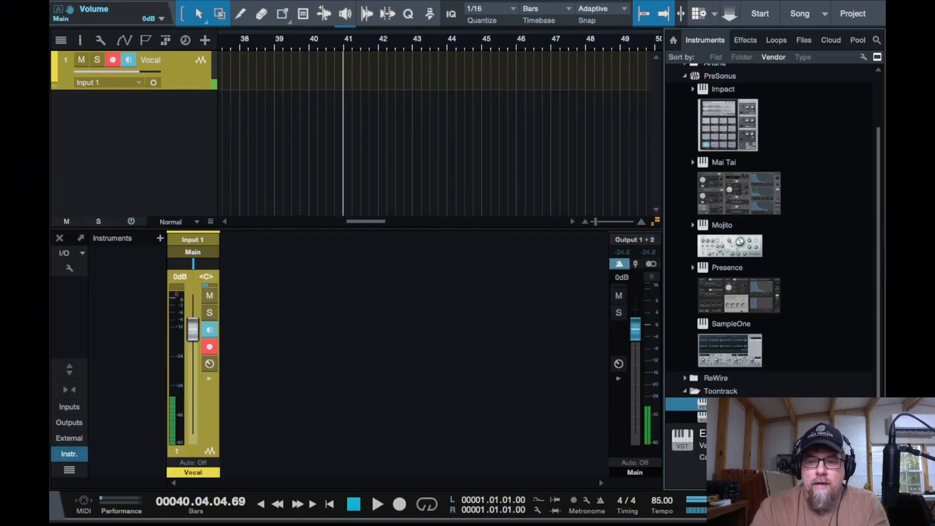
pyautogui.press('F3')
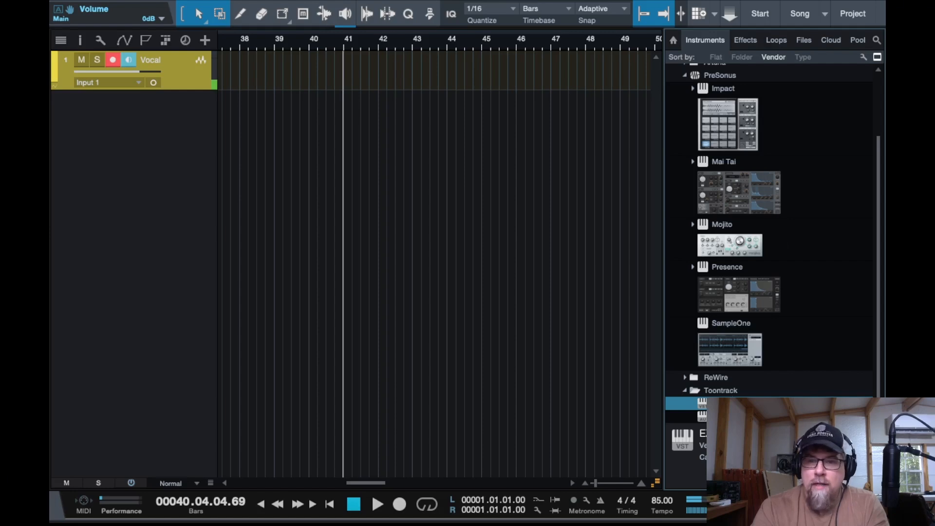
pyautogui.hscroll(-10, 236, 150)
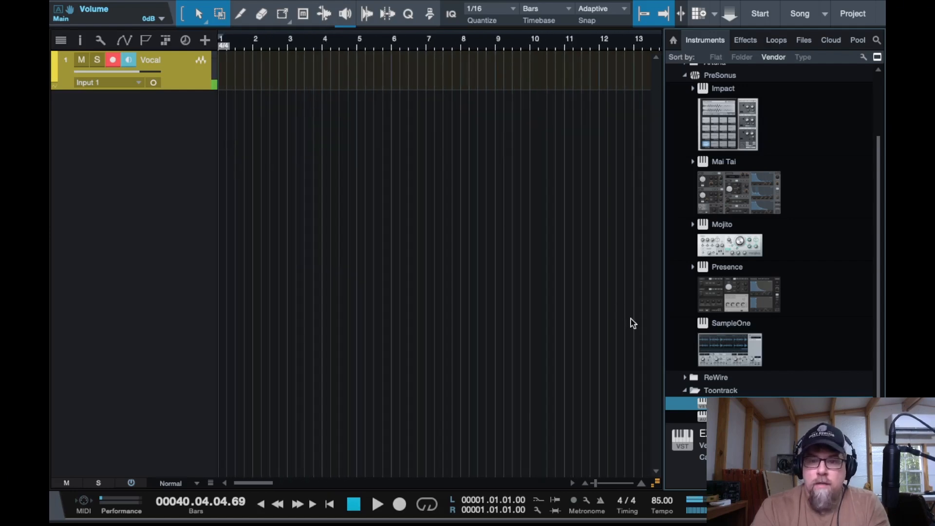
pyautogui.moveTo(697, 403); pyautogui.dragTo(249, 121)
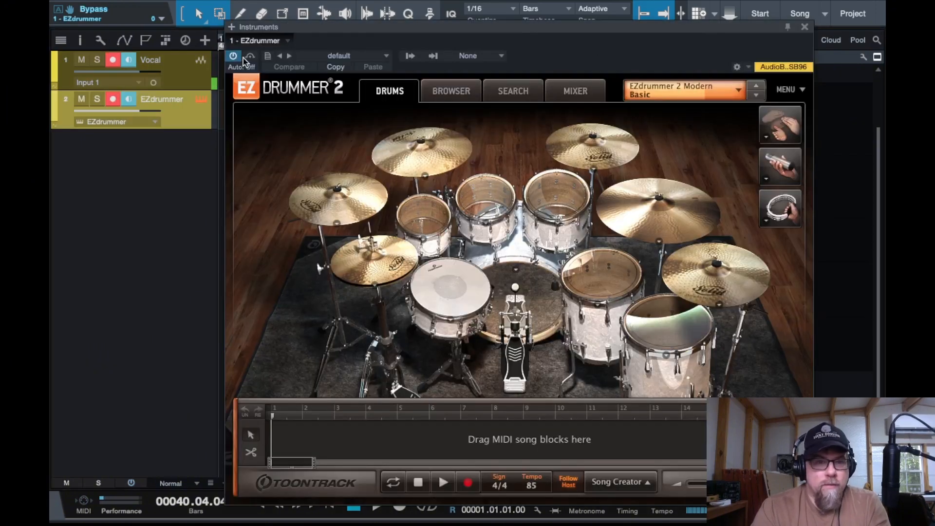
pyautogui.moveTo(553, 32); pyautogui.dragTo(526, 190)
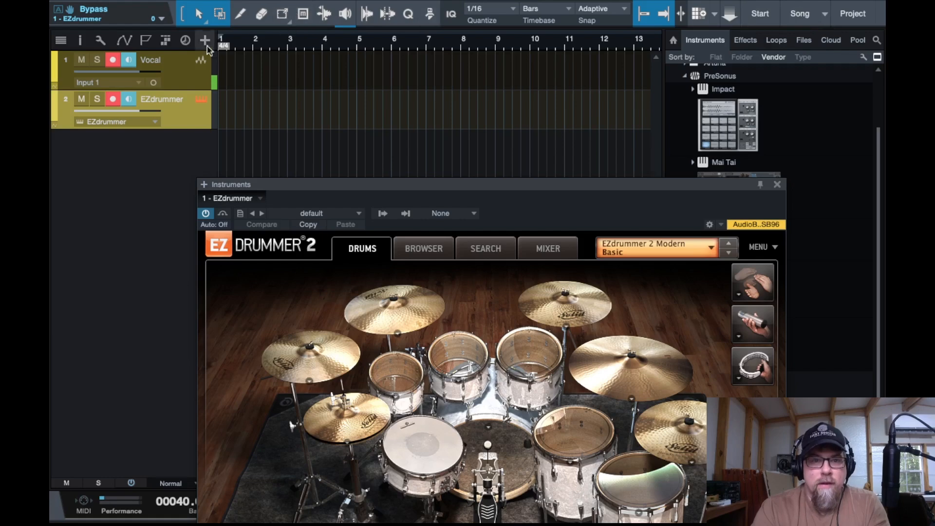
pyautogui.click(145, 40)
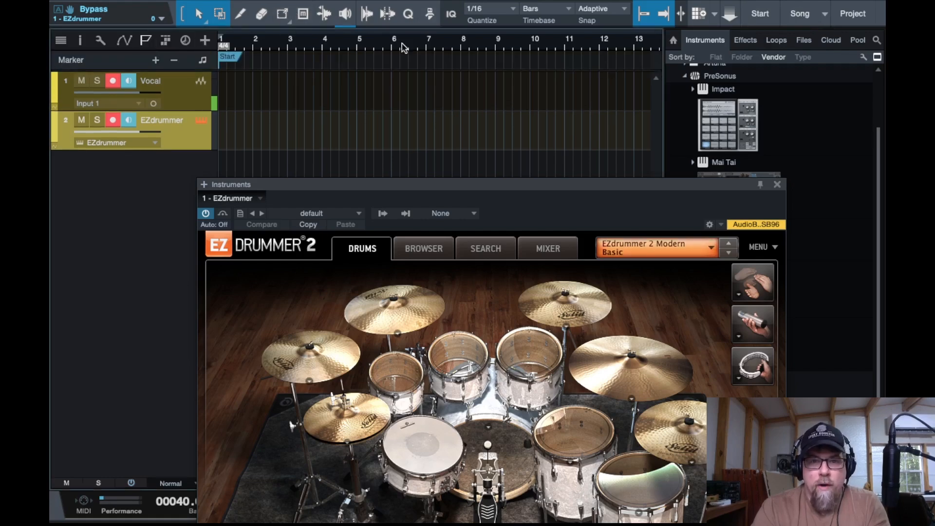
# - Draw an empty part on the EZdrummer track from bar 2 to about bar 11 and split it midway through bar 3
pyautogui.moveTo(505, 194); pyautogui.dragTo(480, 73)
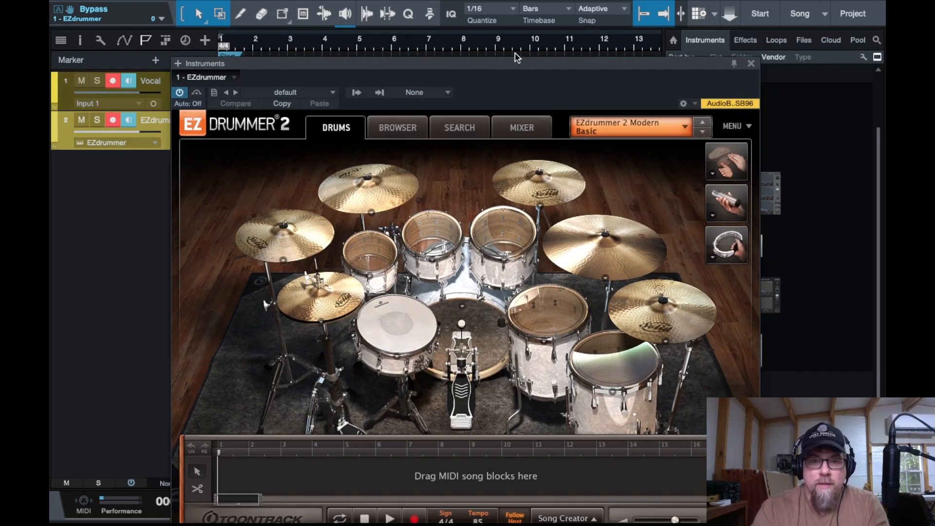
pyautogui.moveTo(493, 72); pyautogui.dragTo(732, 154)
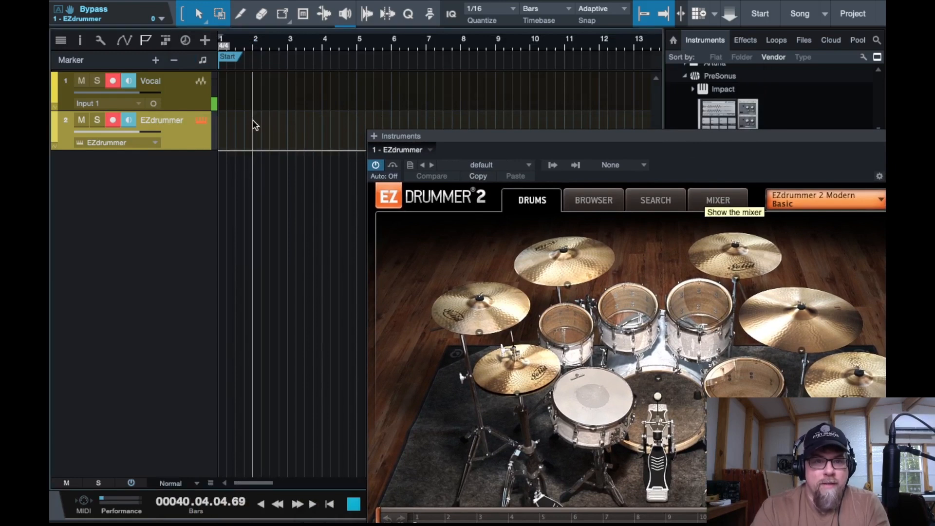
pyautogui.moveTo(255, 125)
pyautogui.mouseDown()
pyautogui.moveTo(288, 138)
pyautogui.moveTo(515, 128)
pyautogui.moveTo(570, 135)
pyautogui.mouseUp()
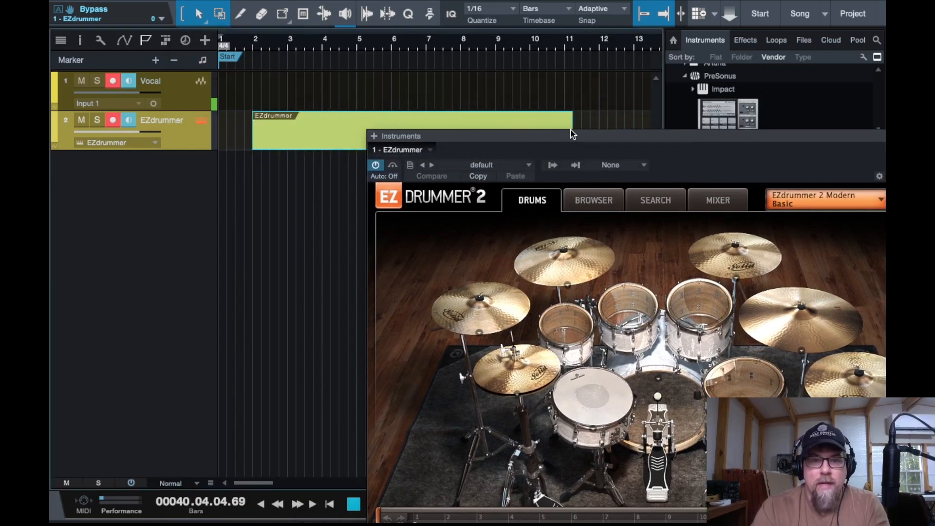
pyautogui.keyDown('alt'); pyautogui.click(306, 129); pyautogui.keyUp('alt')
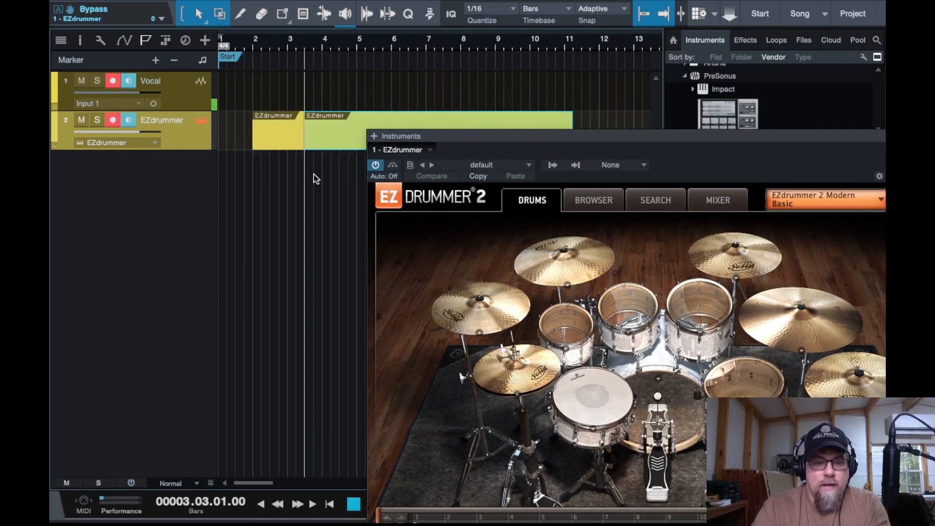
# - Open the longer EZdrummer part for note editing and enter three short 1/16 notes in bar 4, including F2 and B2
pyautogui.doubleClick(339, 151)
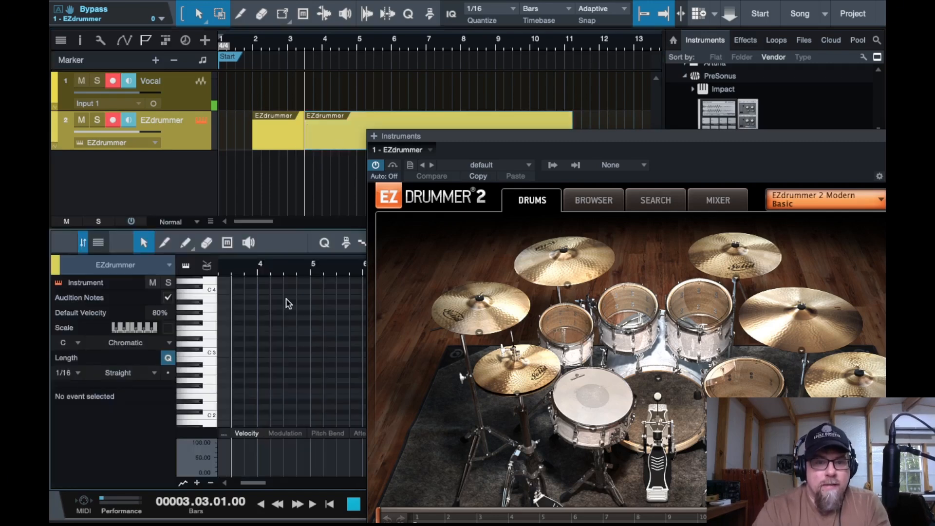
pyautogui.scroll(-2, 272, 364)
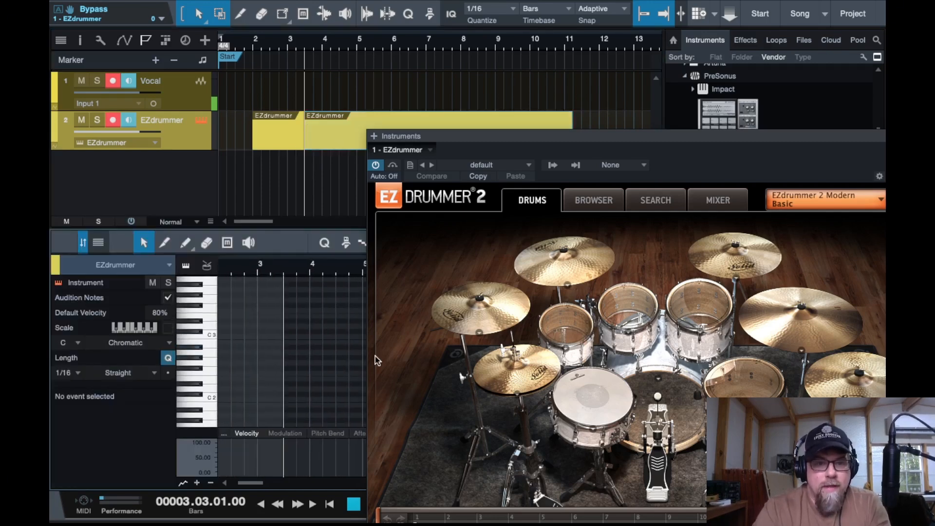
pyautogui.click(314, 371)
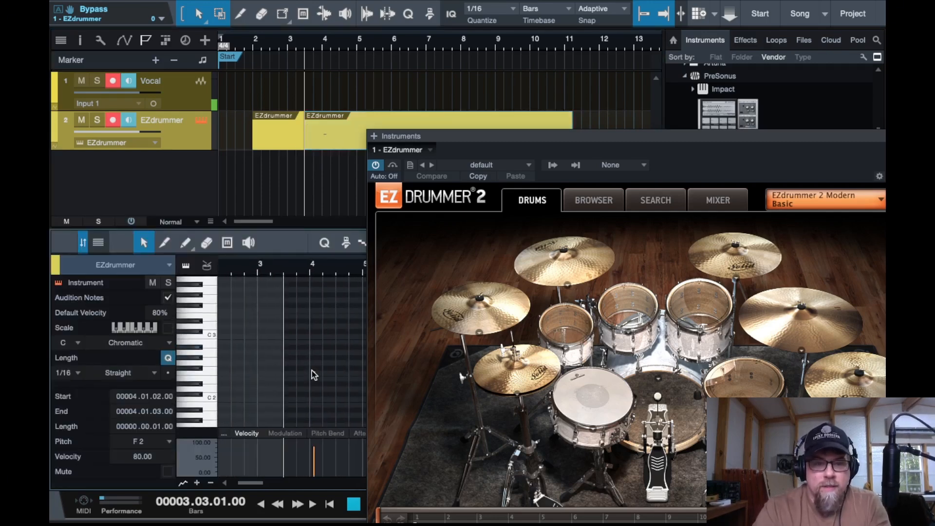
pyautogui.click(346, 362)
pyautogui.click(353, 341)
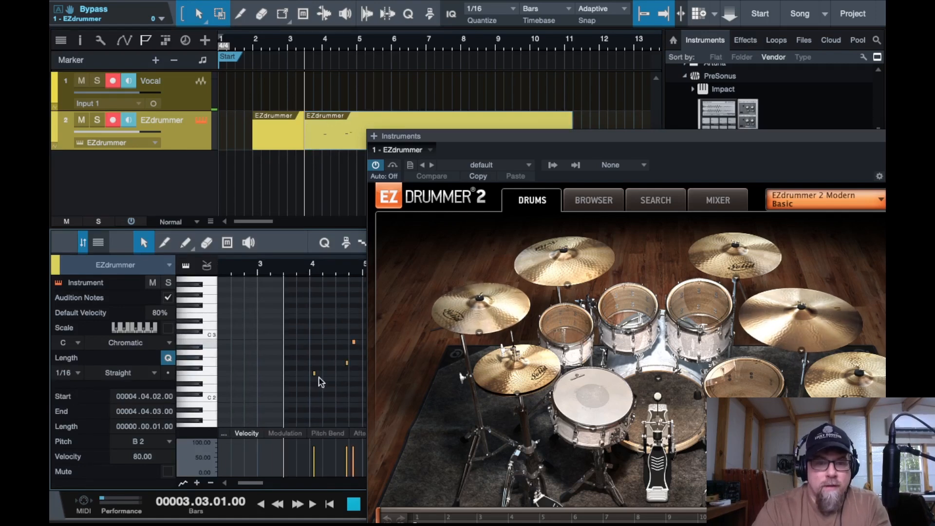
pyautogui.click(312, 333)
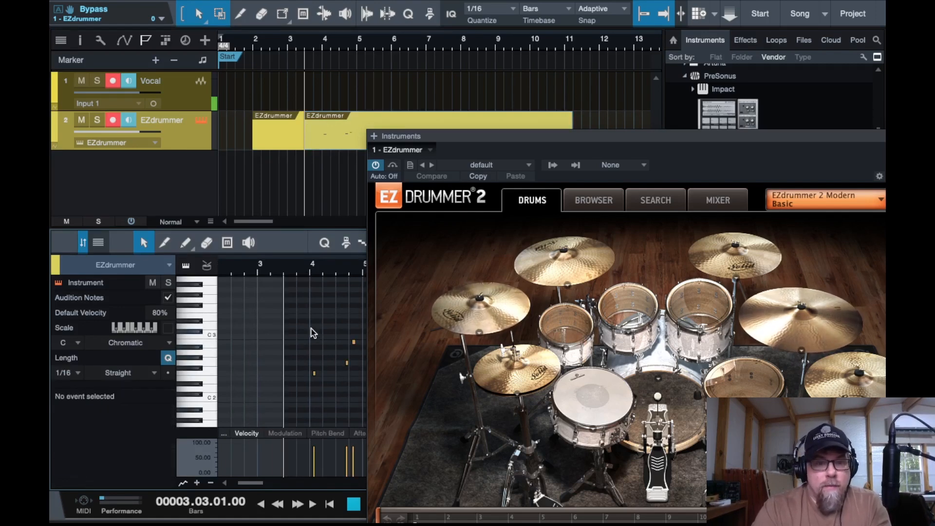
# - Delete the three notes and both EZdrummer parts from the arrangement
pyautogui.moveTo(311, 329); pyautogui.dragTo(369, 414)
pyautogui.press('Delete')
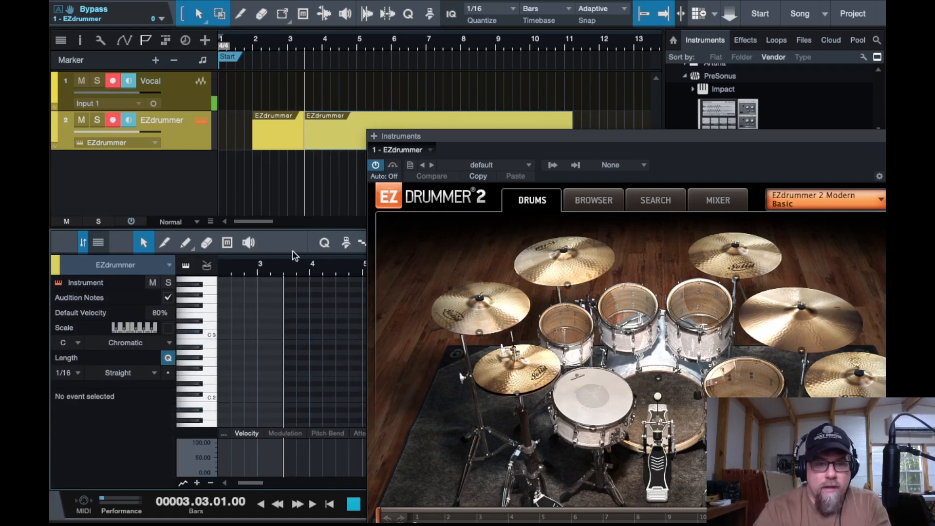
pyautogui.click(291, 133)
pyautogui.press('Delete')
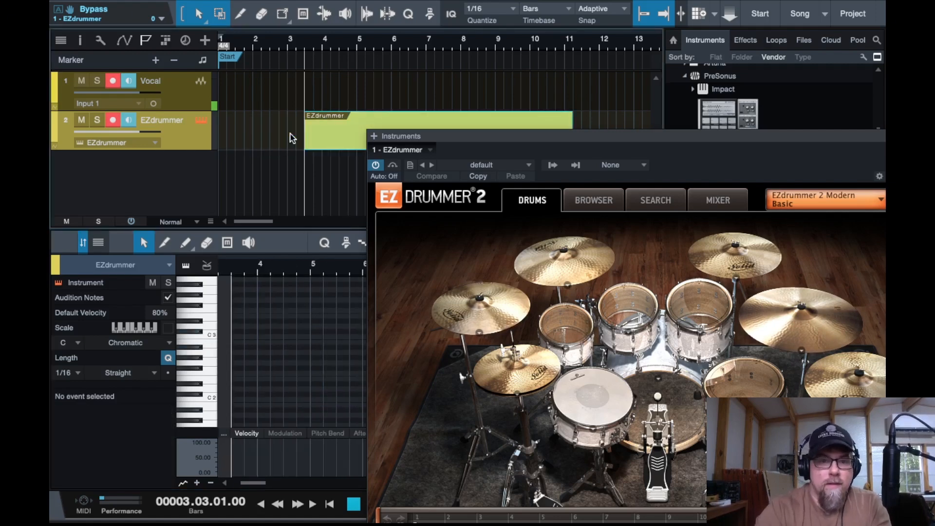
pyautogui.press('Delete')
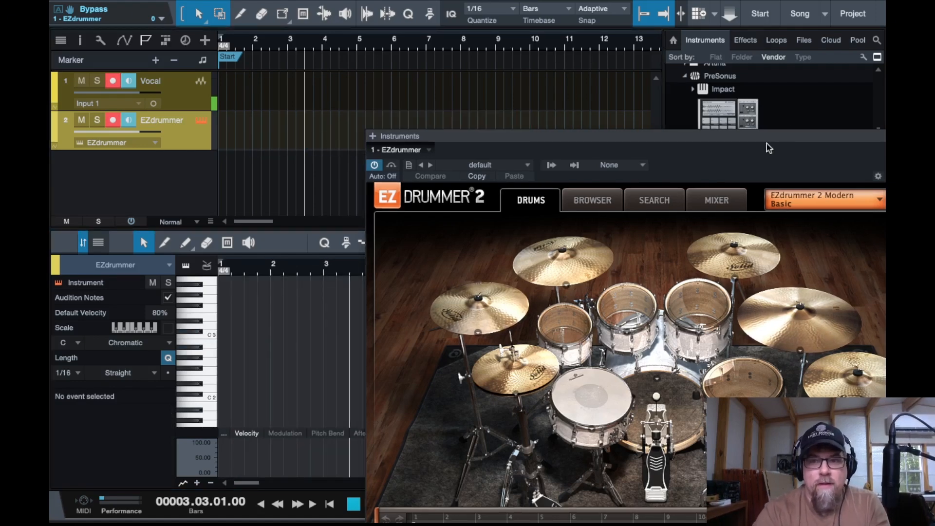
# - Find the Slow Rock 75 BPM verse grooves under Ballad Straight 4/4 in the EZdrummer 2 Modern library and audition Variation 01
pyautogui.moveTo(768, 149); pyautogui.dragTo(572, 46)
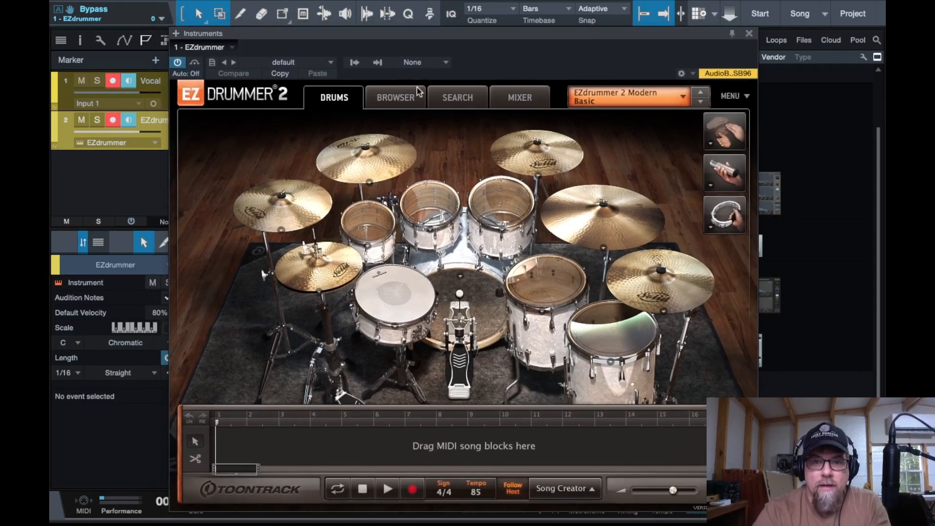
pyautogui.click(396, 100)
pyautogui.click(232, 147)
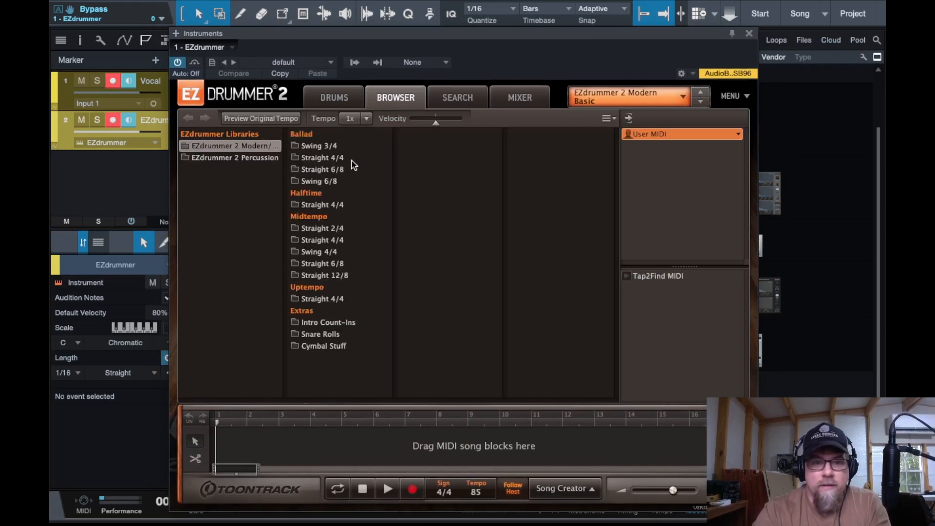
pyautogui.click(321, 158)
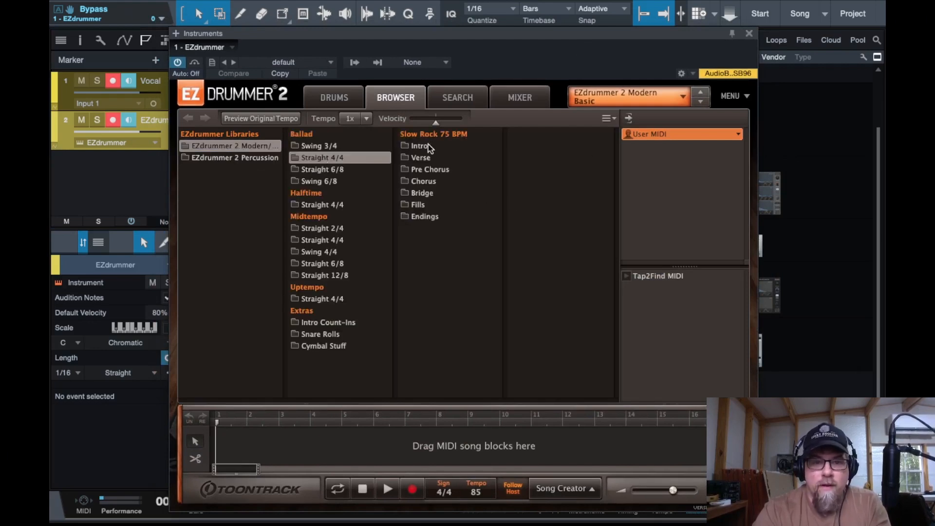
pyautogui.click(418, 159)
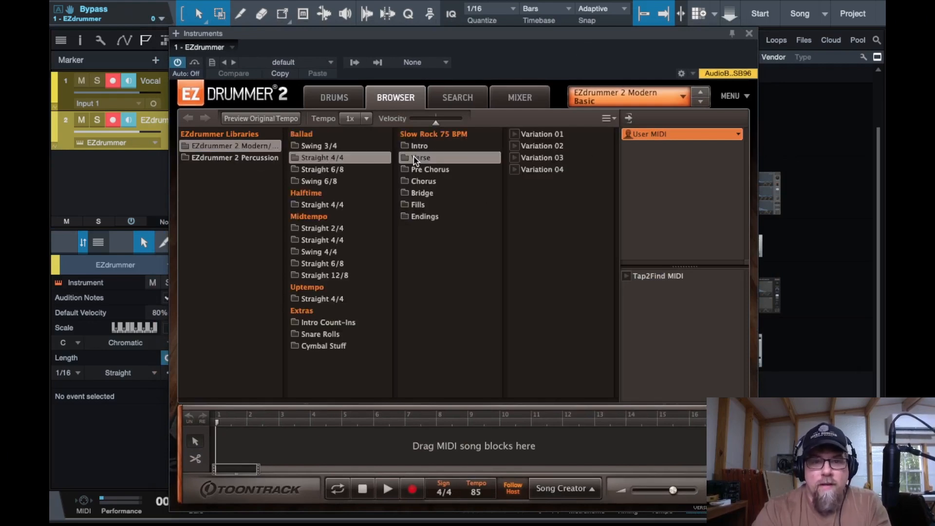
pyautogui.click(517, 135)
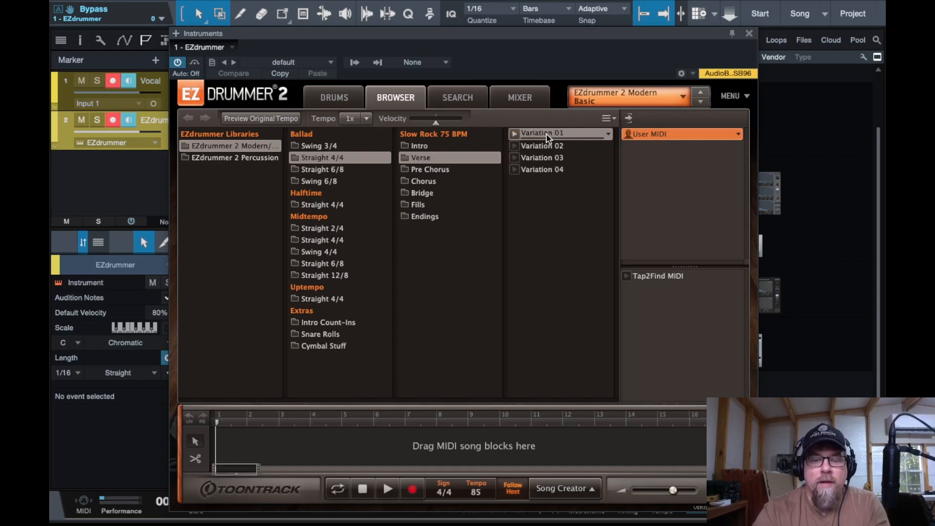
# - Place verse Variation 01 at bar 2 and Variation 02 at bar 10 on EZdrummer's song timeline and play them back briefly
pyautogui.moveTo(546, 135); pyautogui.dragTo(251, 433)
pyautogui.moveTo(555, 149); pyautogui.dragTo(504, 437)
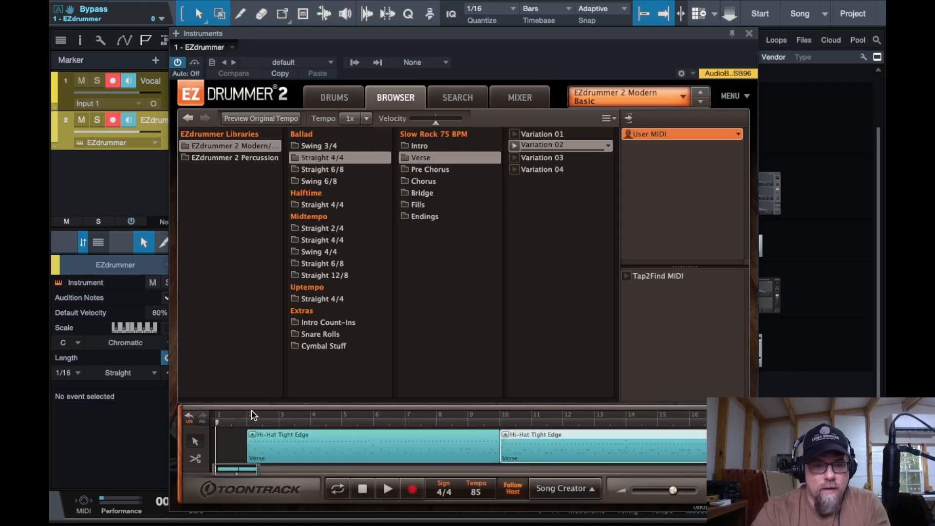
pyautogui.press('space')
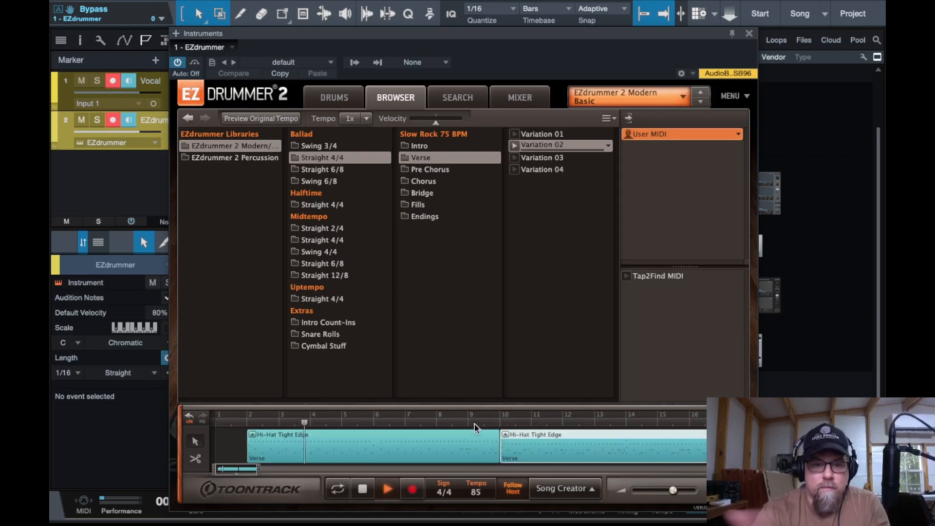
pyautogui.press('space')
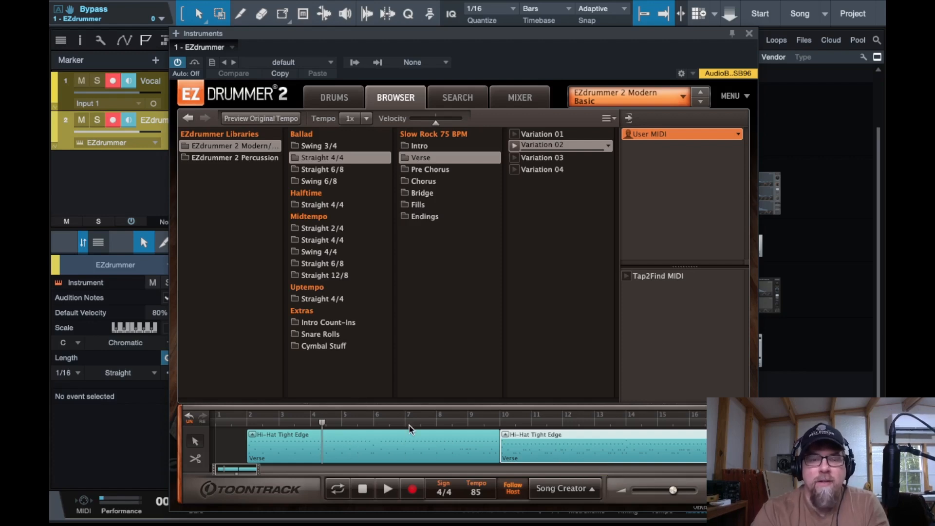
# - Remove the second verse block, starting at bar 10, from EZdrummer's song timeline
pyautogui.click(333, 455)
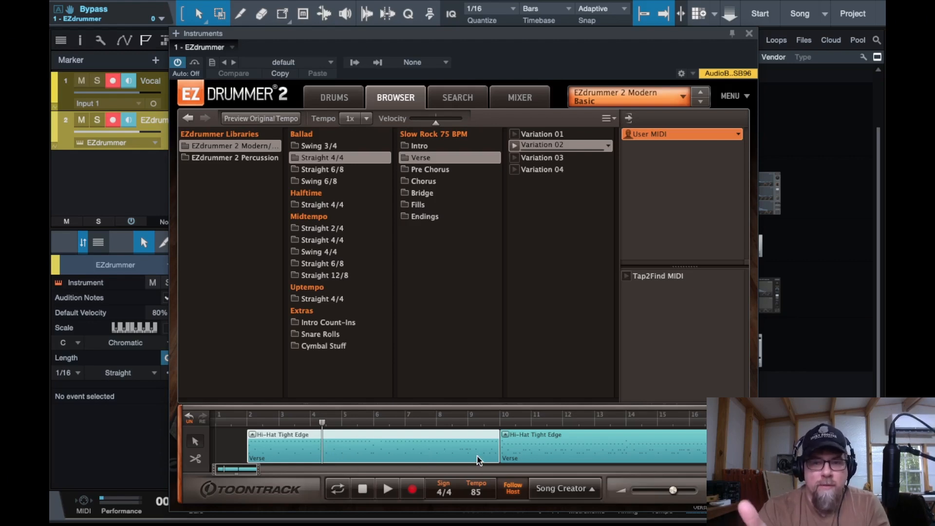
pyautogui.click(562, 443)
pyautogui.doubleClick(561, 443)
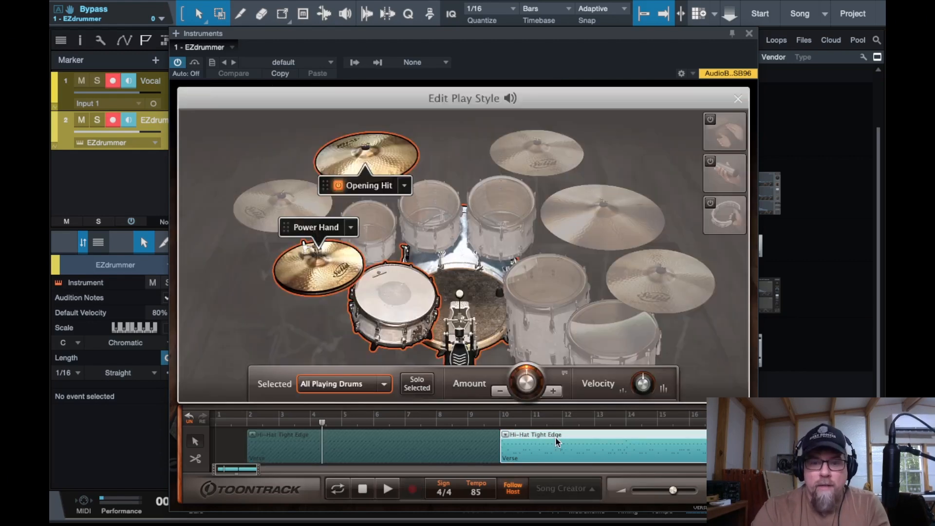
pyautogui.rightClick(560, 445)
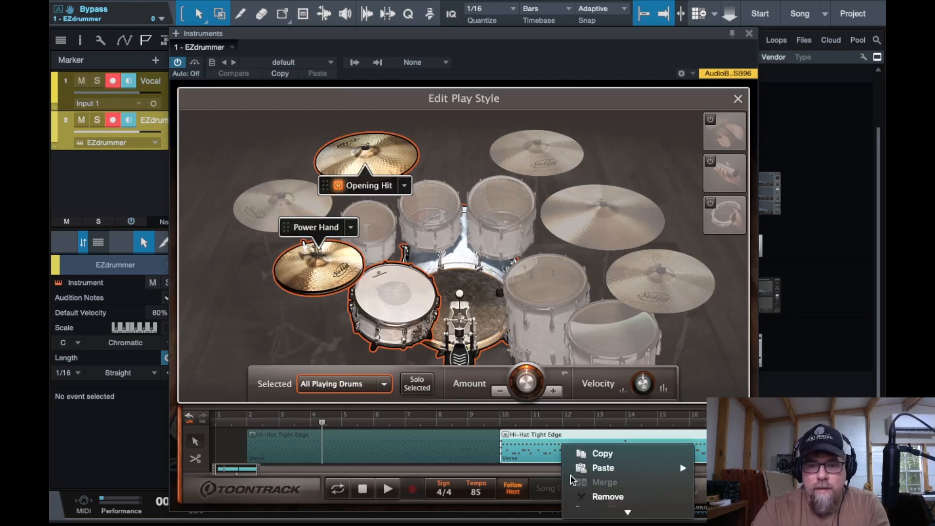
pyautogui.click(607, 496)
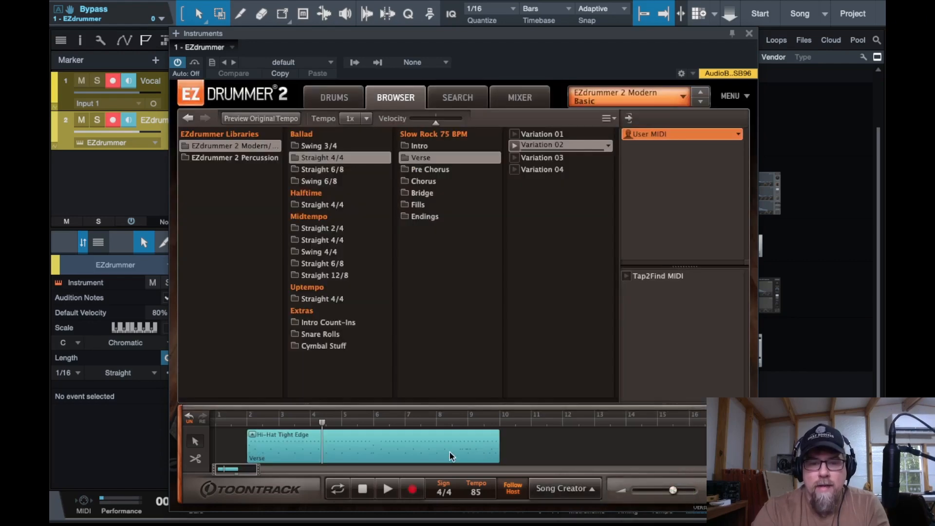
# - Copy the Variation 01 verse block onto the song's EZdrummer track at bar 2 and close the EZdrummer window
pyautogui.moveTo(553, 51); pyautogui.dragTo(839, 83)
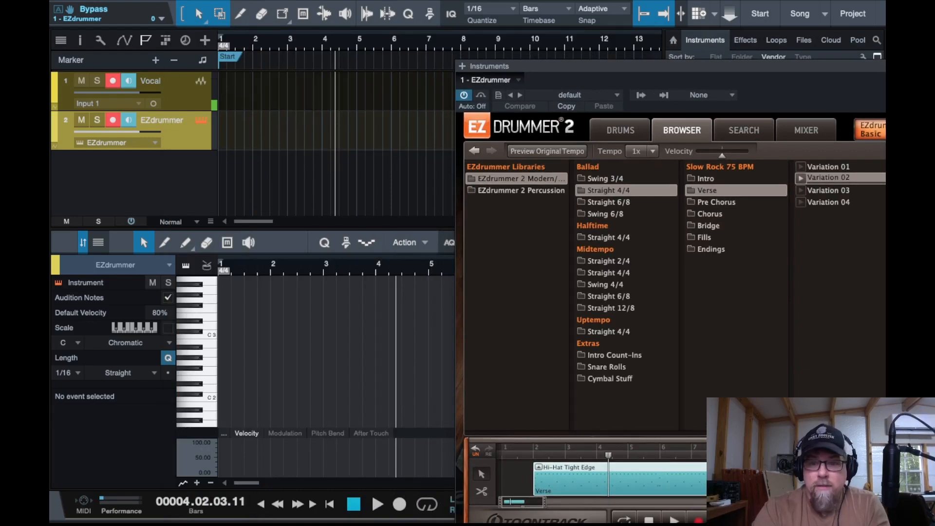
pyautogui.moveTo(828, 177); pyautogui.dragTo(280, 135)
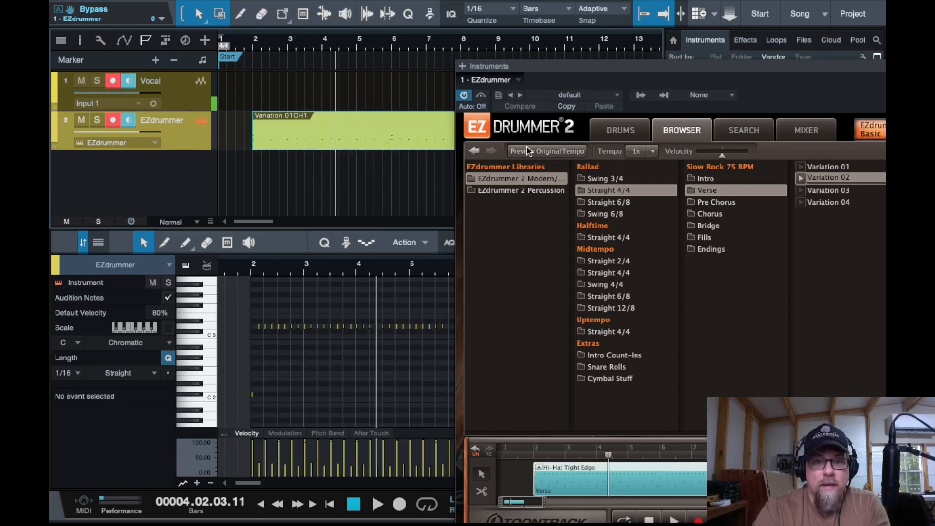
pyautogui.moveTo(778, 81); pyautogui.dragTo(506, 115)
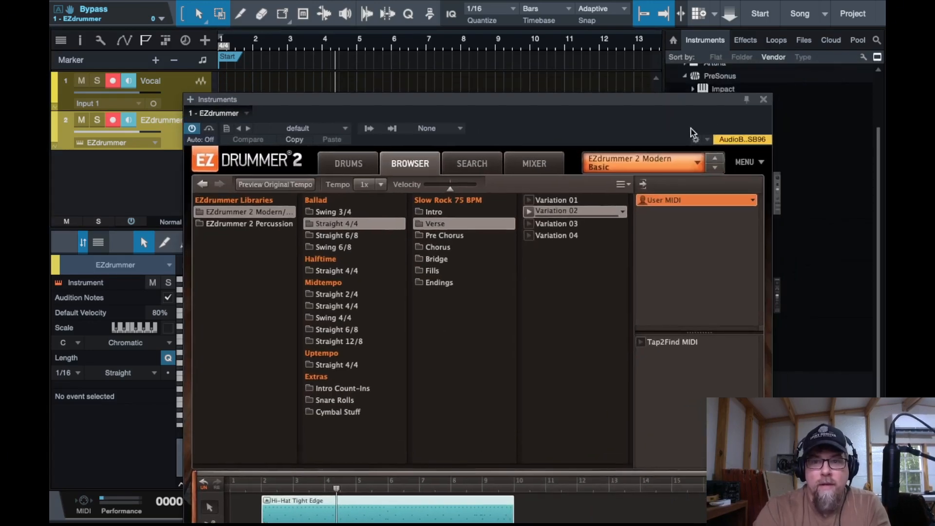
pyautogui.click(763, 100)
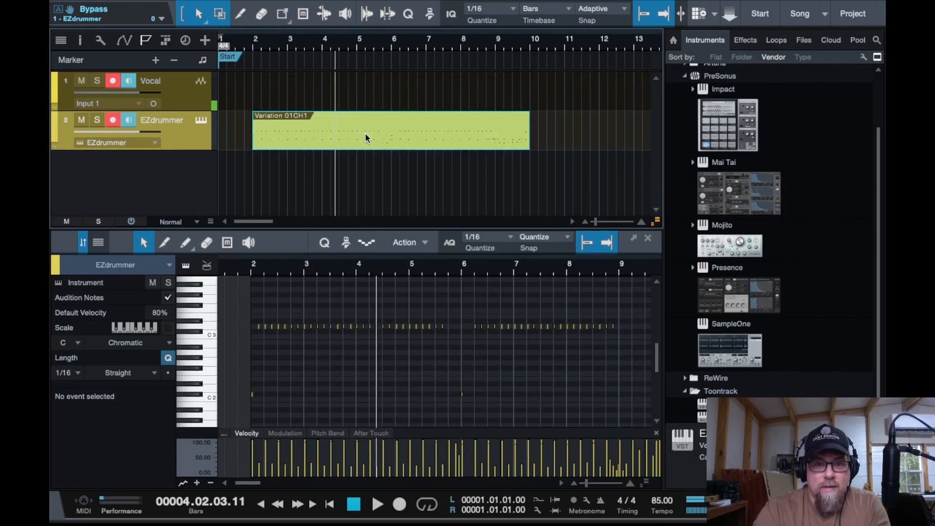
# - Hide the browser to widen the note editor and briefly play back the drum part from bar 4
pyautogui.hscroll(-1, 384, 302)
pyautogui.scroll(5, 432, 345)
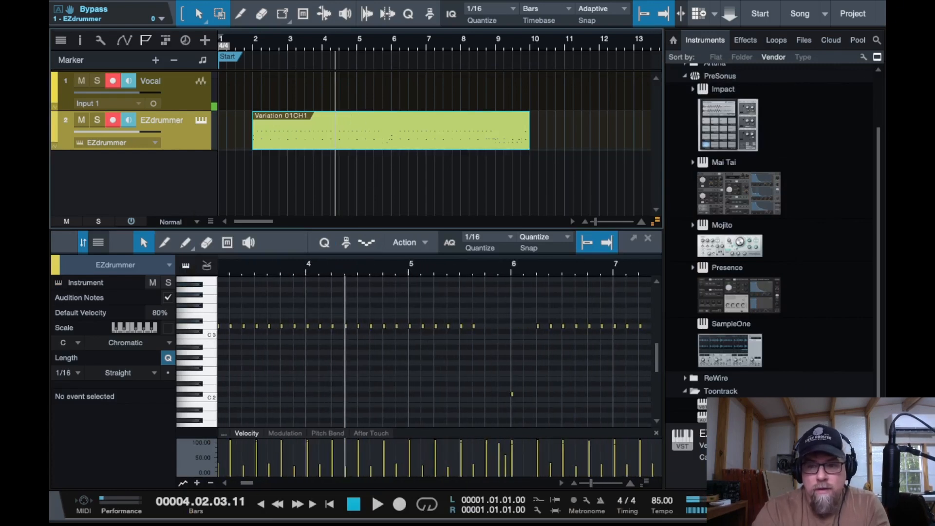
pyautogui.press('F5')
pyautogui.hscroll(-2, 432, 328)
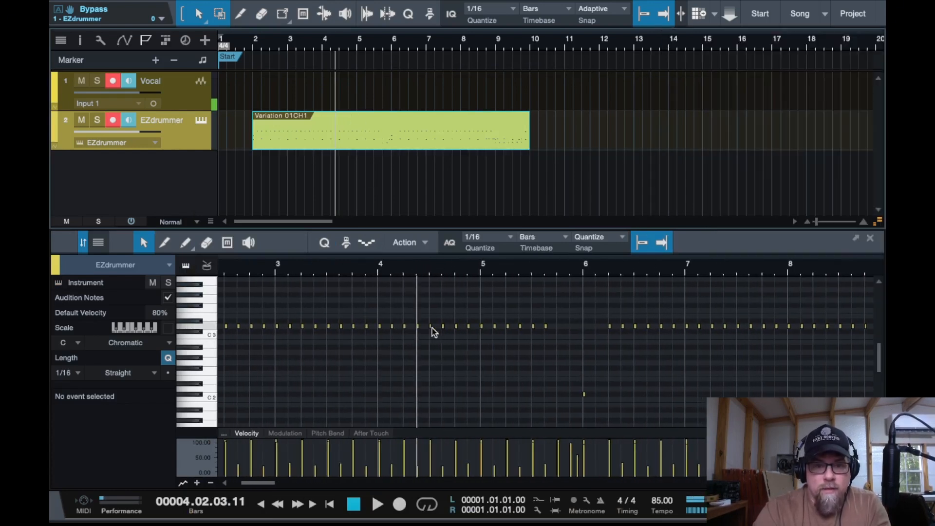
pyautogui.press('space')
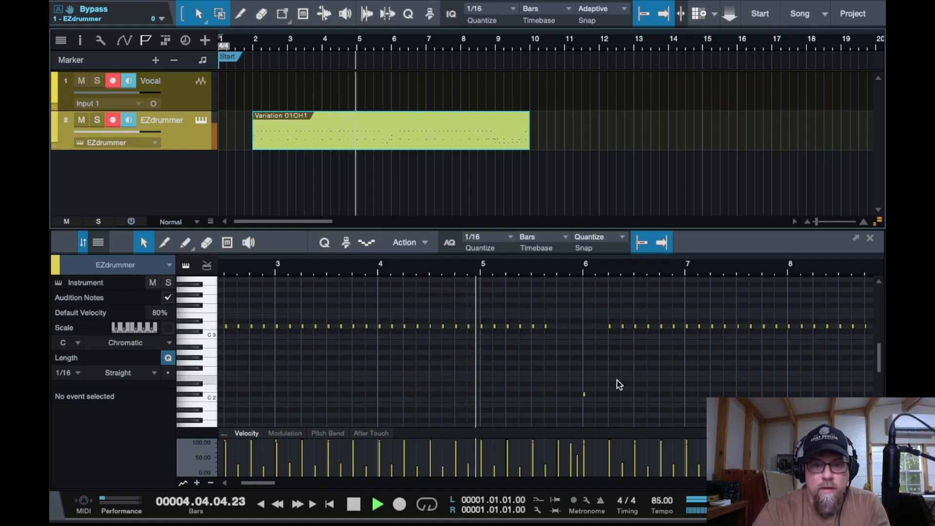
pyautogui.press('space')
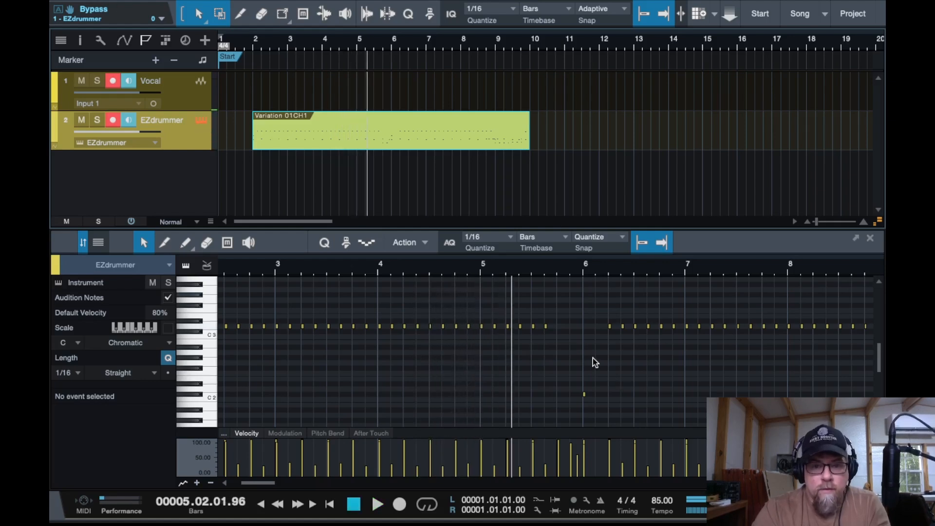
# - Remove the remaining verse block from EZdrummer's own song timeline and close the EZdrummer window
pyautogui.press('F11')
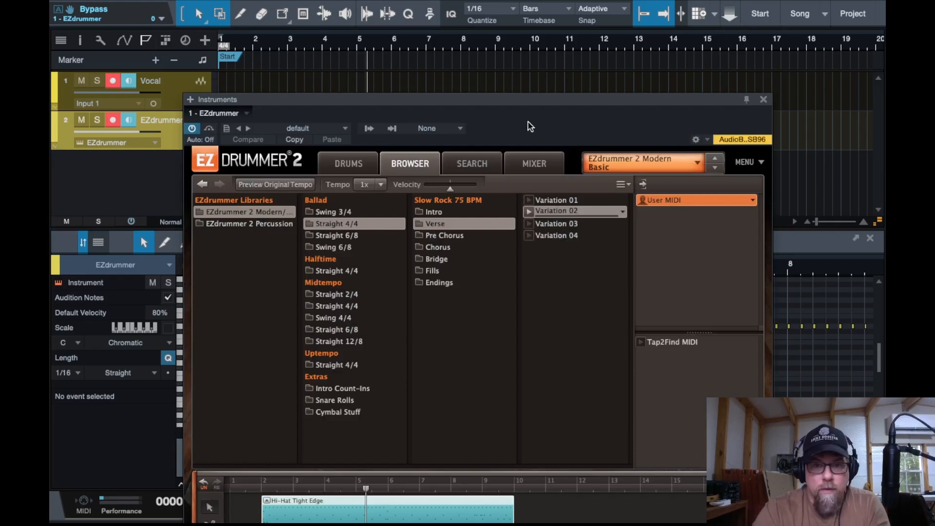
pyautogui.moveTo(531, 126); pyautogui.dragTo(531, 61)
pyautogui.rightClick(350, 444)
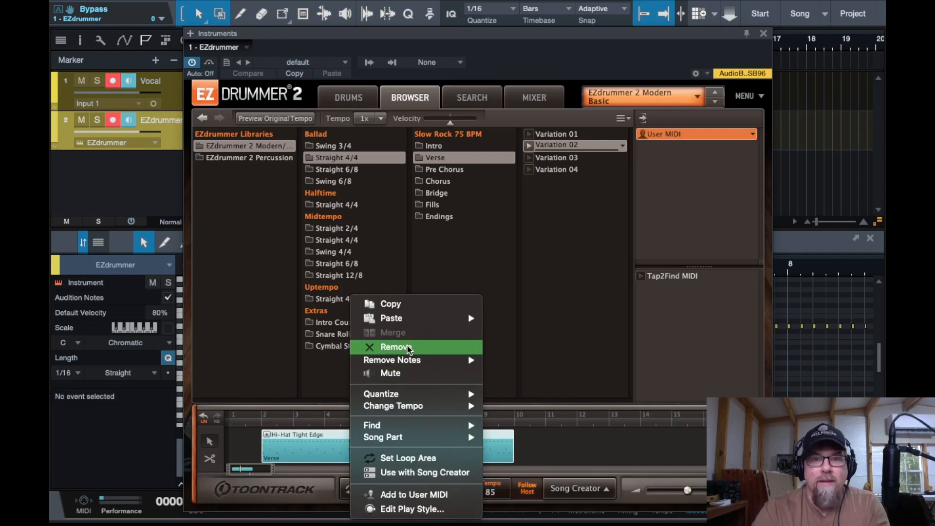
pyautogui.click(408, 347)
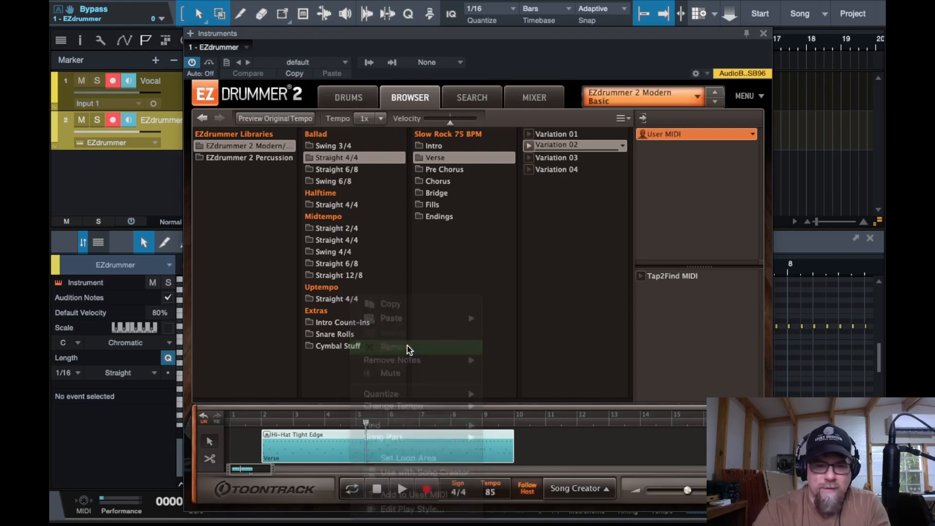
pyautogui.click(763, 33)
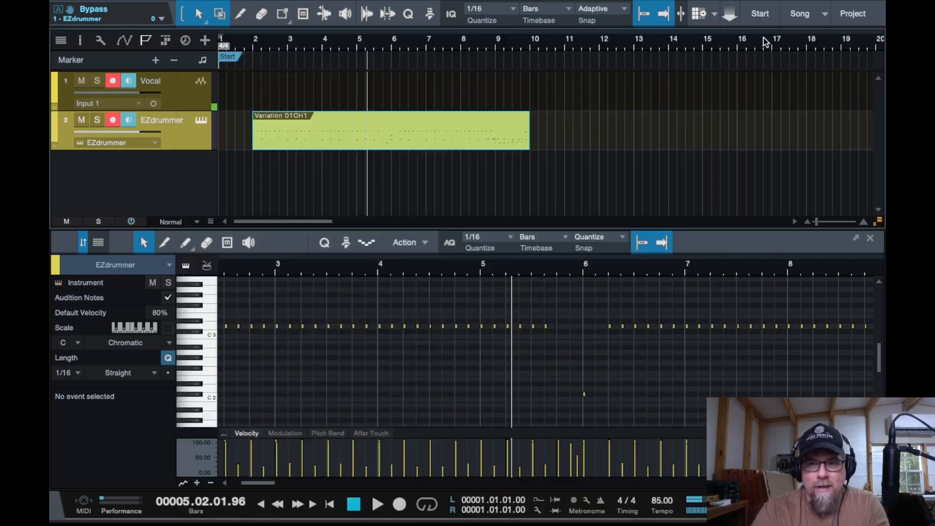
# - Delete the C1 kick note just before bar 6 in the Variation 01 event and play back that passage
pyautogui.click(361, 131)
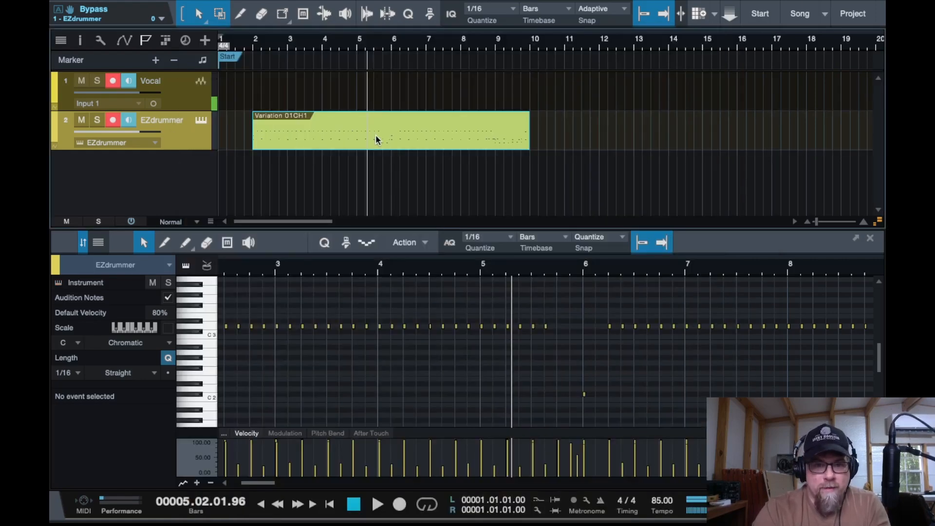
pyautogui.doubleClick(376, 135)
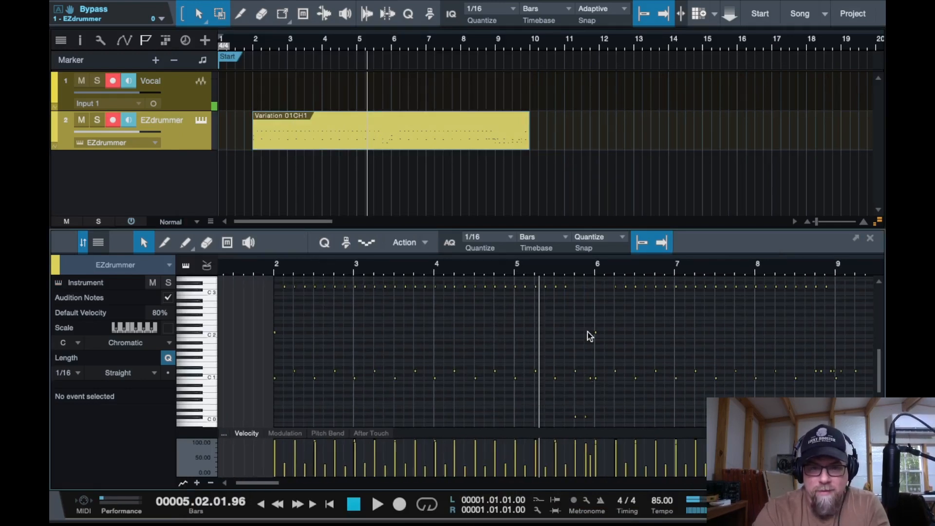
pyautogui.scroll(3, 594, 385)
pyautogui.click(596, 379)
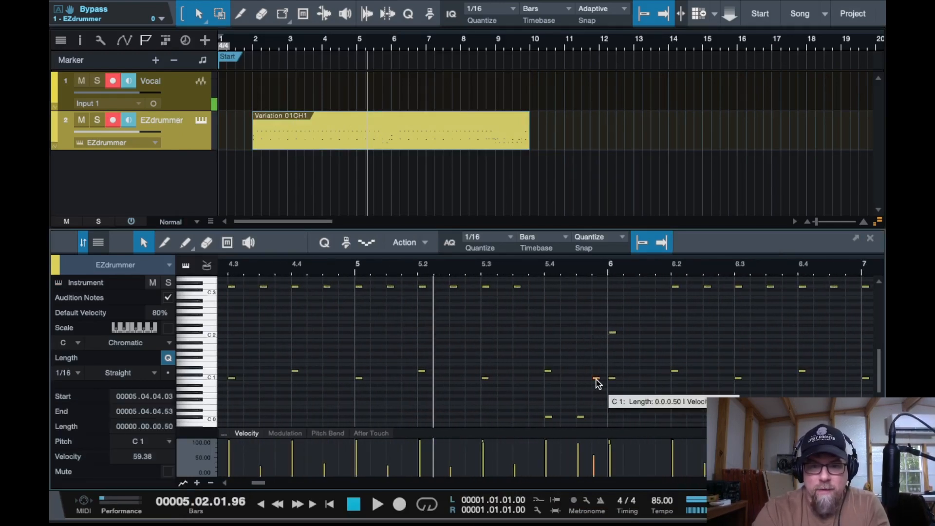
pyautogui.press('Delete')
pyautogui.click(531, 269)
pyautogui.press('space')
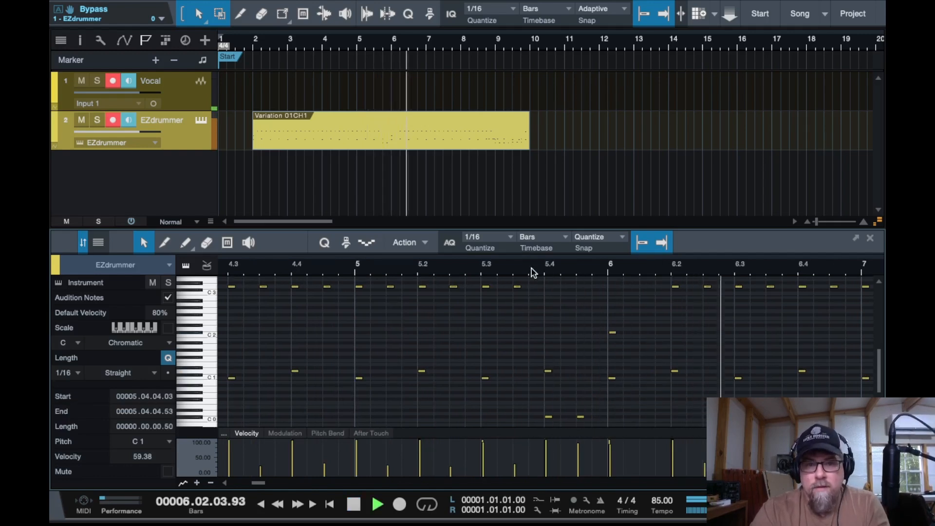
pyautogui.press('space')
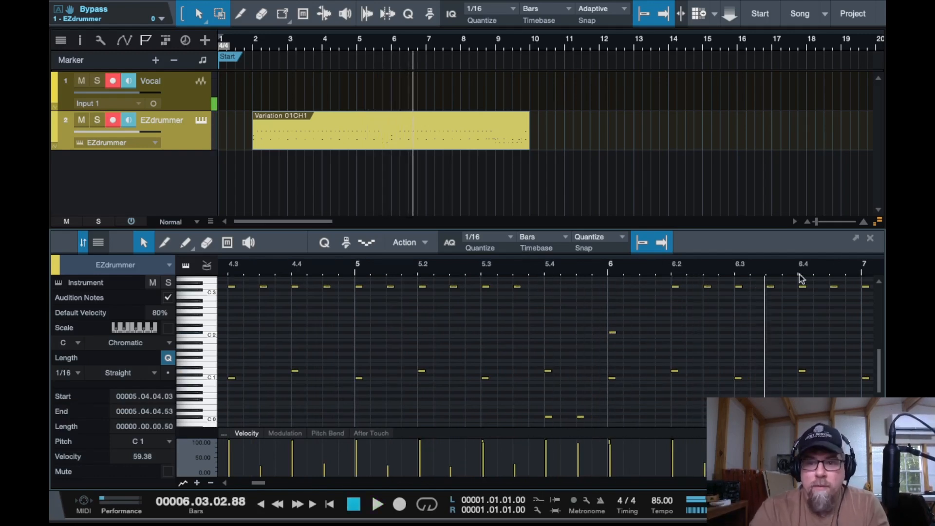
# - Close the note editor and bring up EZdrummer's mixer, with its window moved clear of the track headers
pyautogui.click(872, 242)
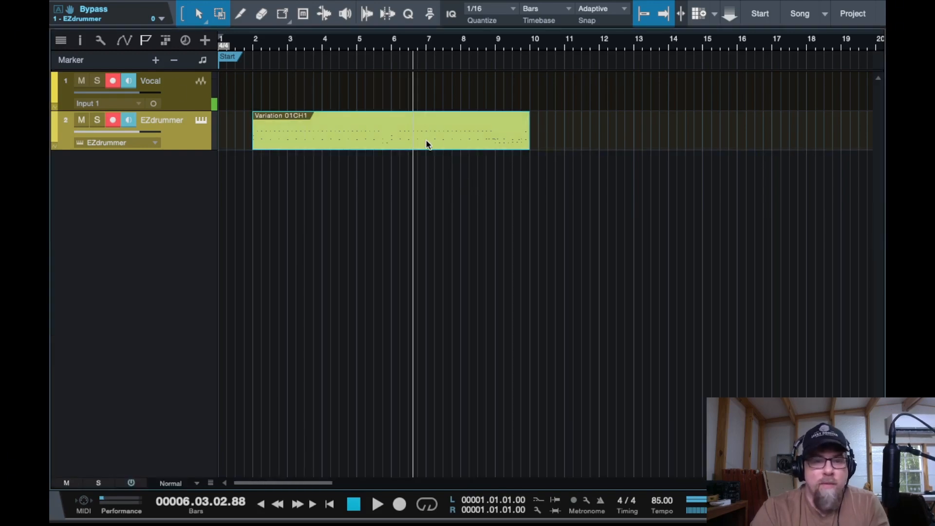
pyautogui.click(200, 121)
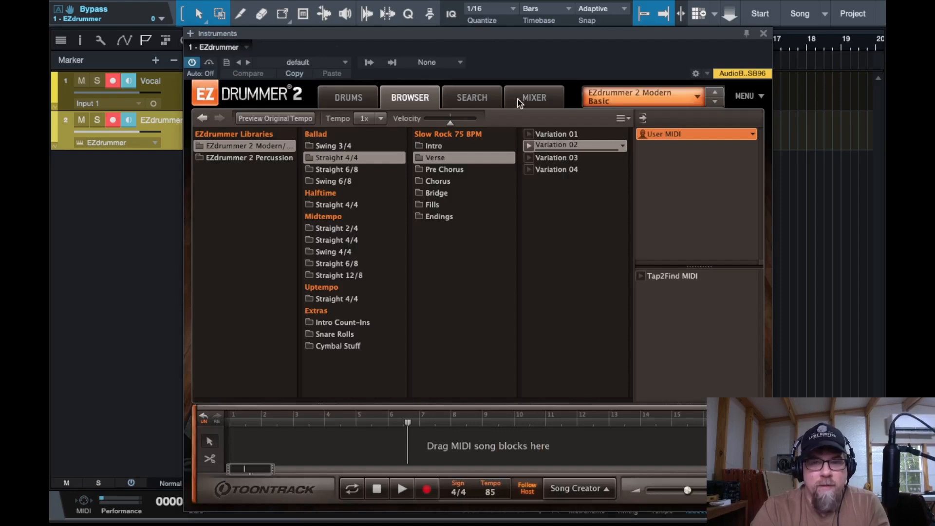
pyautogui.click(549, 98)
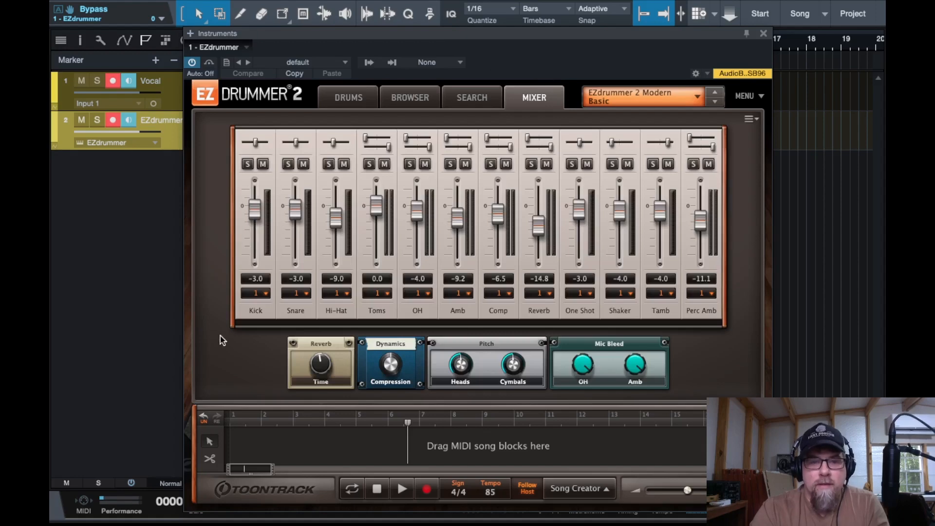
pyautogui.moveTo(562, 37); pyautogui.dragTo(661, 37)
pyautogui.moveTo(660, 37); pyautogui.dragTo(648, 25)
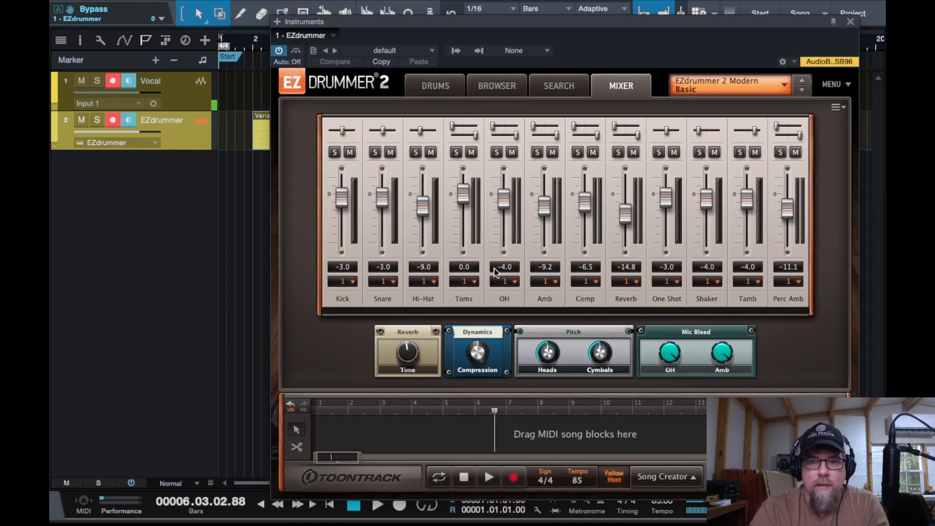
# - Assign EZdrummer's mixer channels to separate outputs: Snare 2, Hi-Hat 3, Toms 4, OH 5, Amb 6, Comp 7 and Reverb 8
pyautogui.click(390, 282)
pyautogui.click(389, 308)
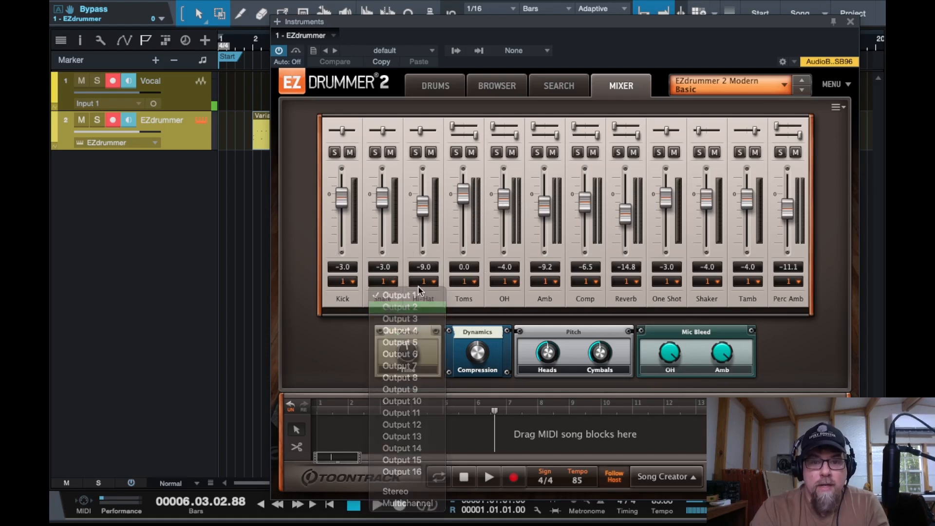
pyautogui.click(433, 282)
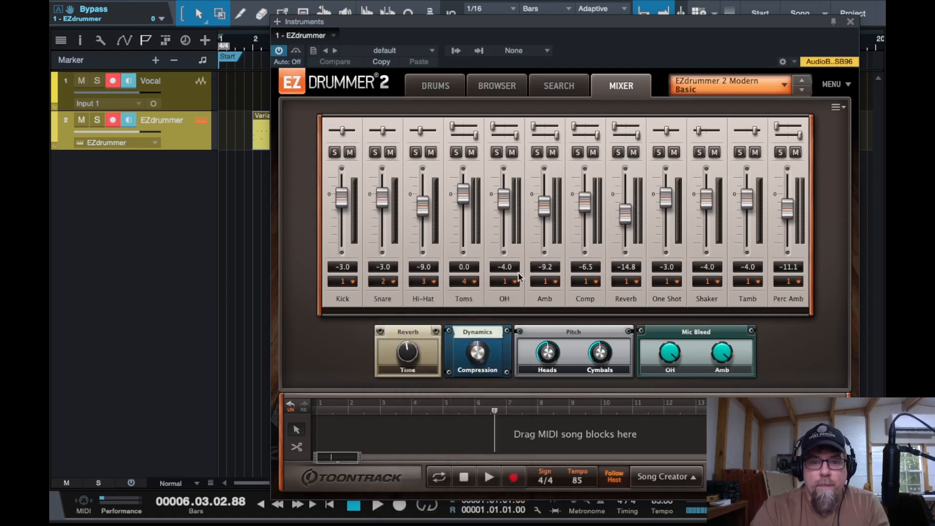
pyautogui.click(596, 282)
pyautogui.click(604, 366)
pyautogui.click(636, 282)
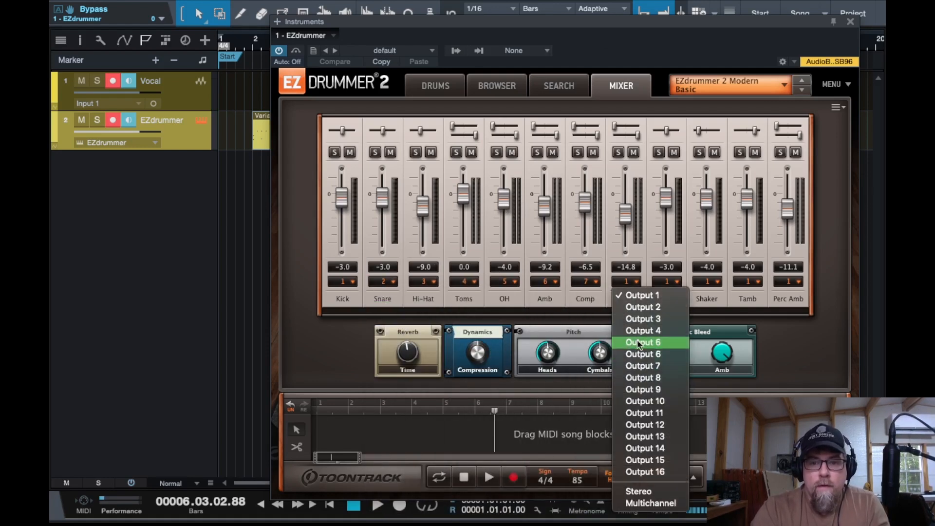
pyautogui.click(638, 375)
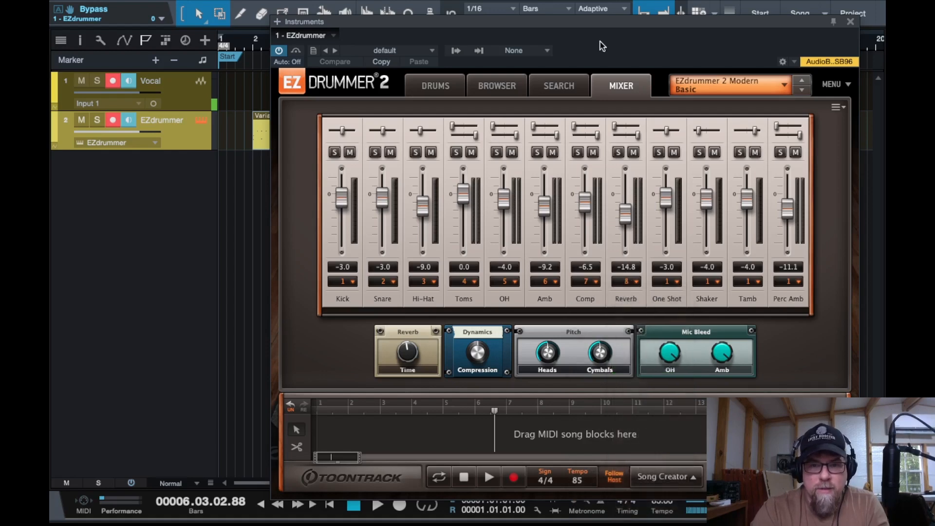
# - Play the song from bar 5 to check the levels on EZdrummer's mixer channels, and close its window
pyautogui.moveTo(602, 46); pyautogui.dragTo(601, 129)
pyautogui.click(360, 45)
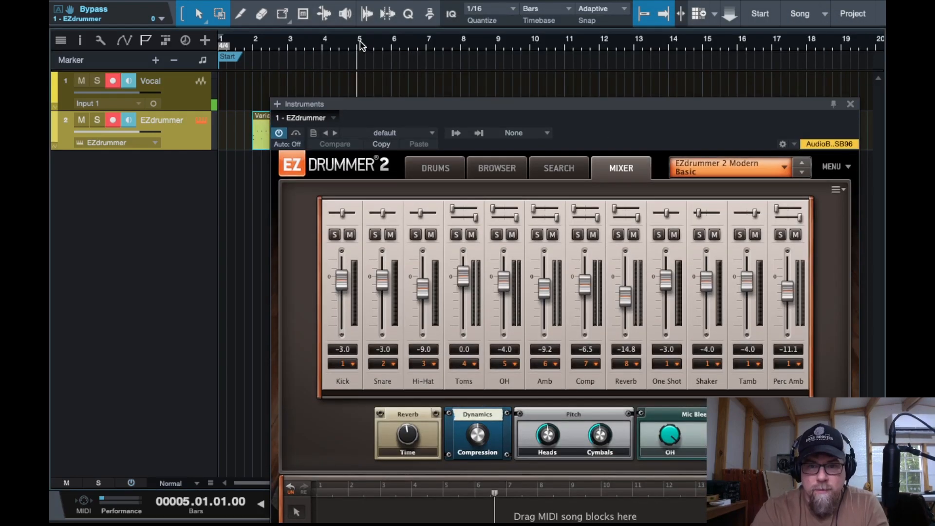
pyautogui.press('space')
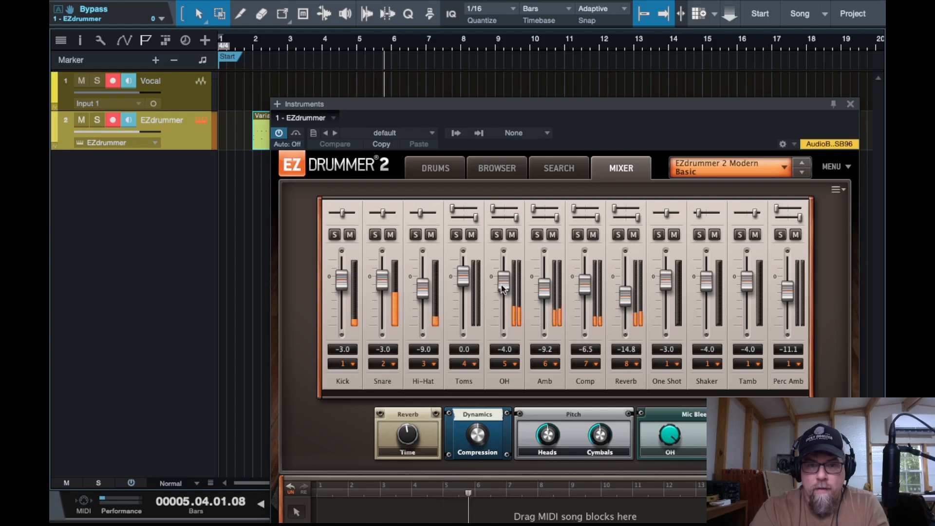
pyautogui.press('space')
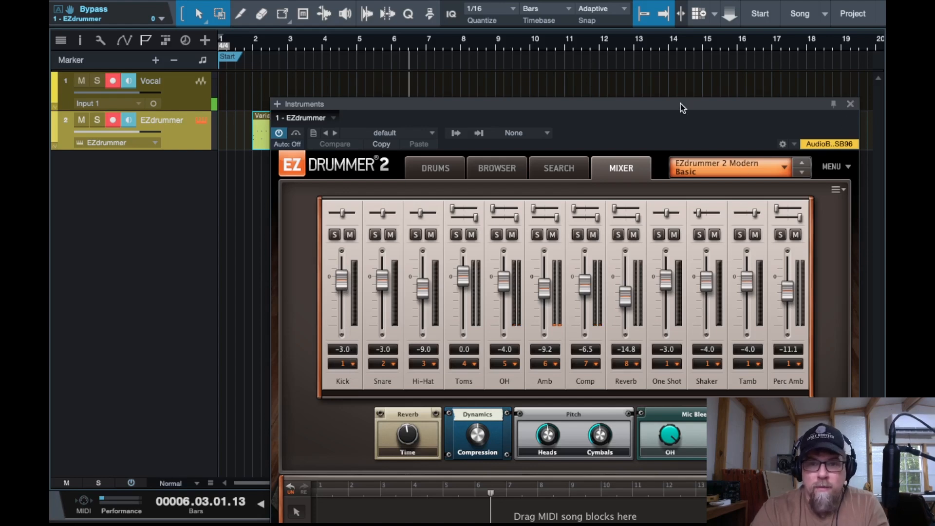
pyautogui.moveTo(679, 104); pyautogui.dragTo(681, 55)
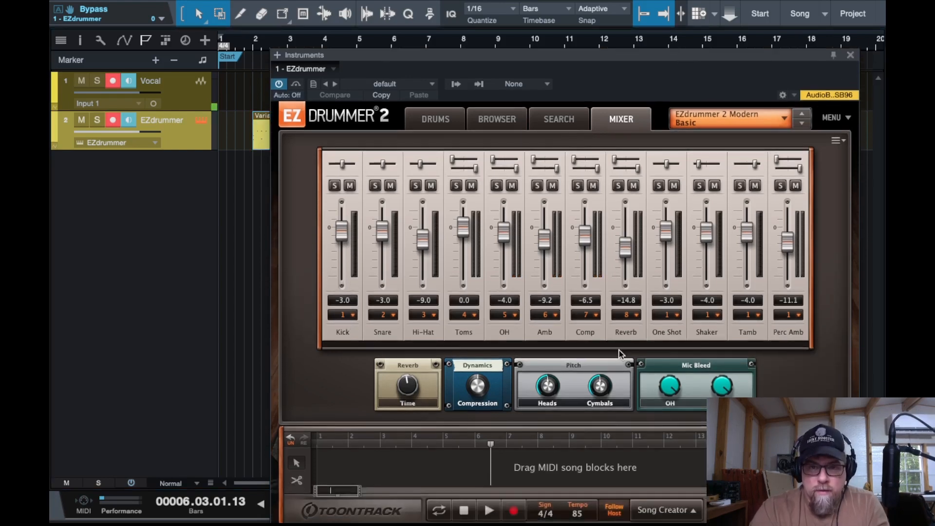
pyautogui.click(850, 56)
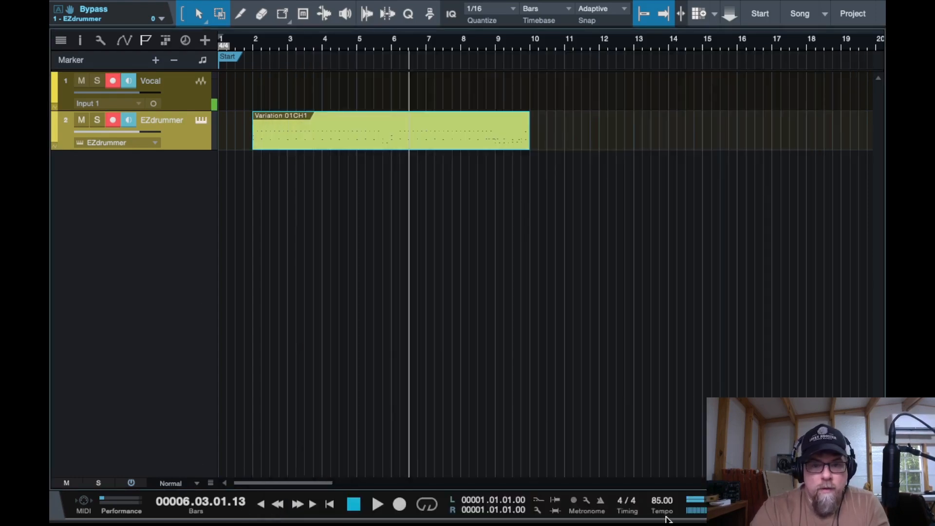
# - Show the console and enable EZdrummer outputs EZ2 through EZ8 as separate mixer channels
pyautogui.press('F3')
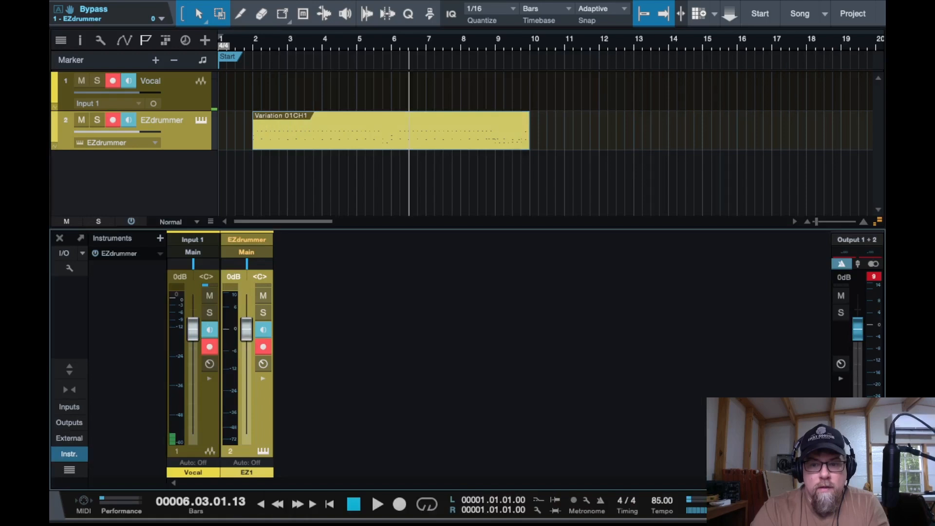
pyautogui.click(159, 251)
pyautogui.click(188, 281)
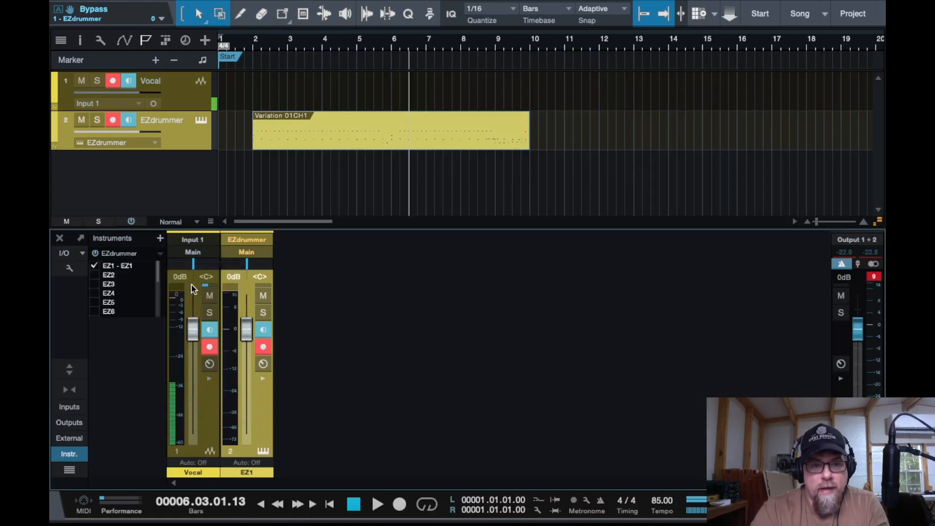
pyautogui.click(95, 275)
pyautogui.click(95, 284)
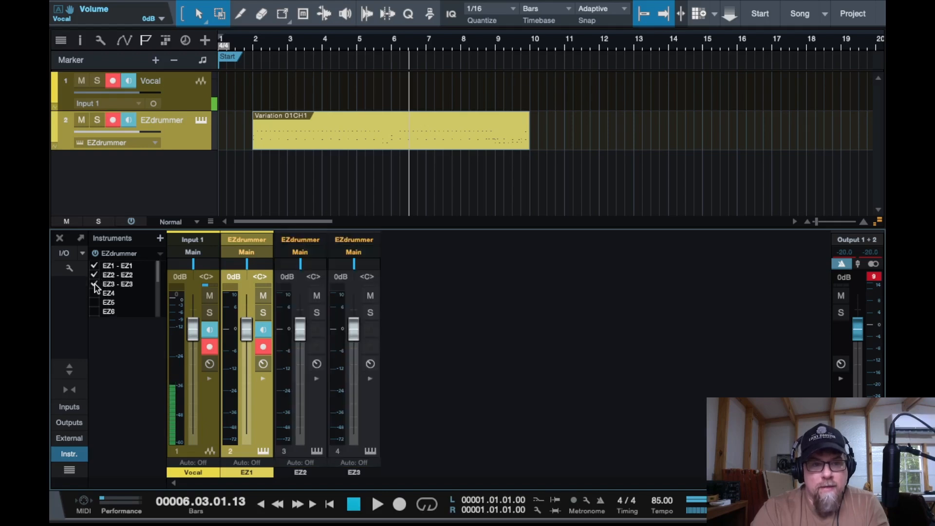
pyautogui.click(94, 294)
pyautogui.click(95, 302)
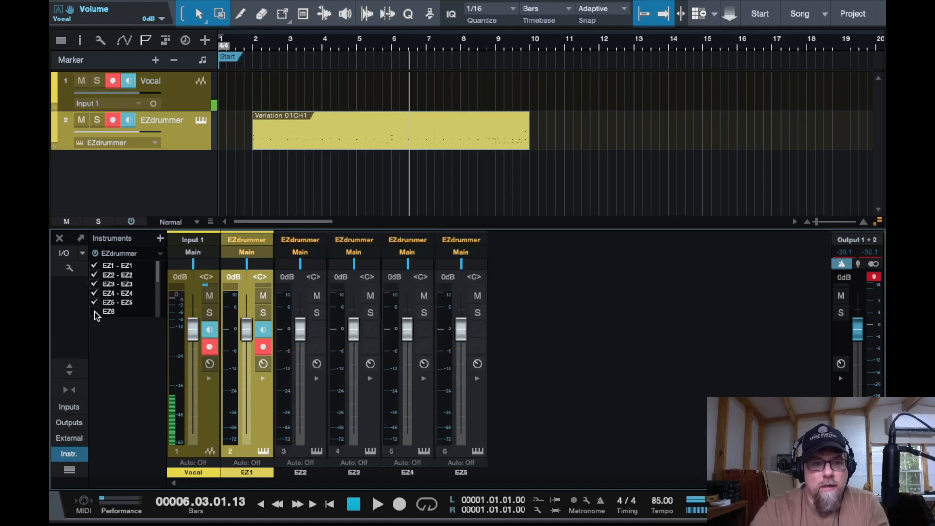
pyautogui.click(94, 312)
pyautogui.scroll(-3, 96, 314)
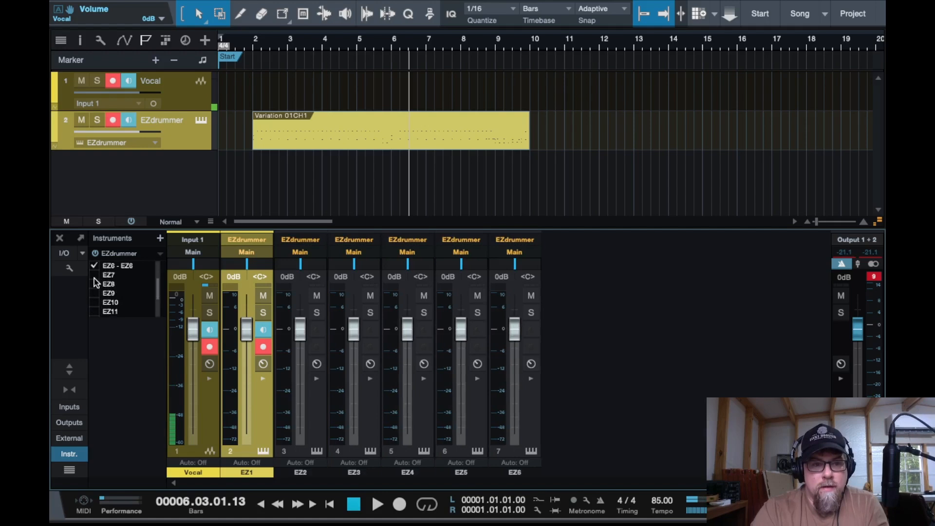
pyautogui.click(95, 275)
pyautogui.click(95, 285)
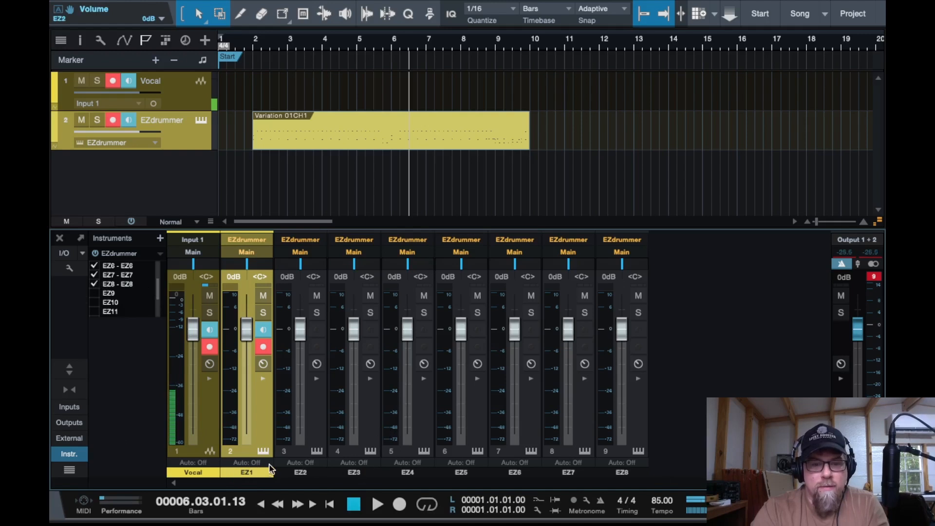
# - Rename the EZ1 console channel as Kick
pyautogui.doubleClick(246, 473)
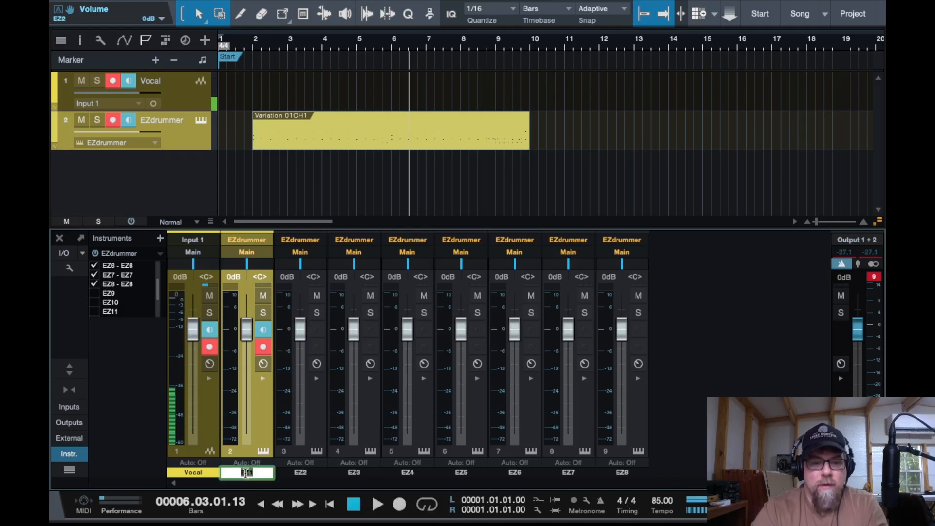
pyautogui.write('K')
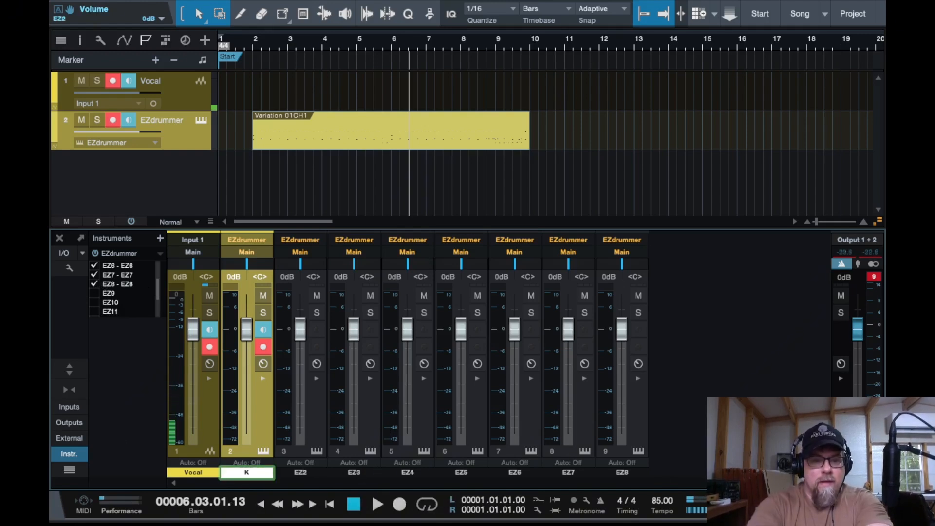
pyautogui.write('ick')
pyautogui.press('Return')
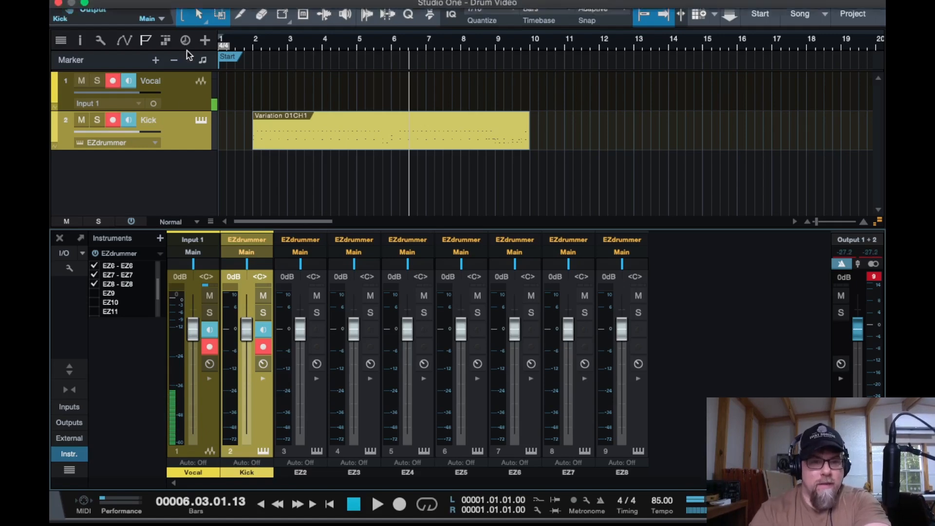
# - Open the EZdrummer instrument window from its Kick track and move it aside to uncover the console channel names
pyautogui.click(528, 135)
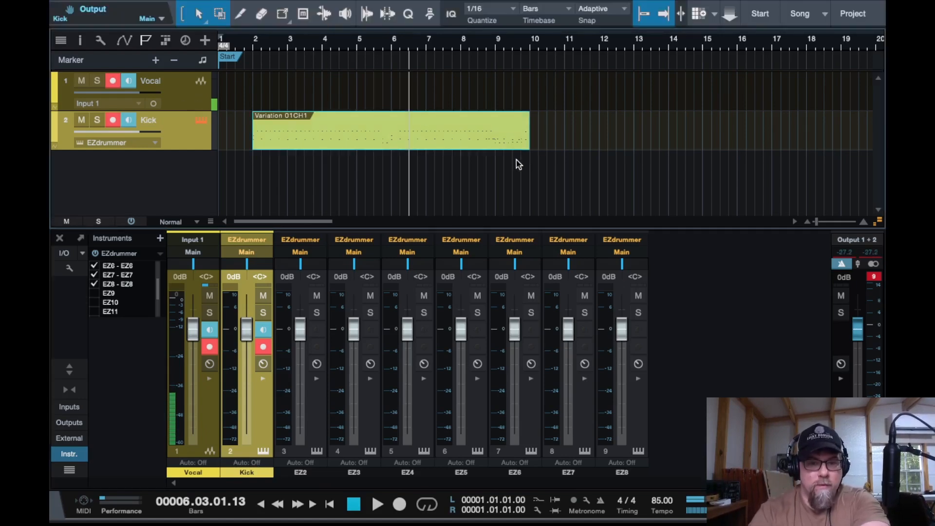
pyautogui.doubleClick(340, 117)
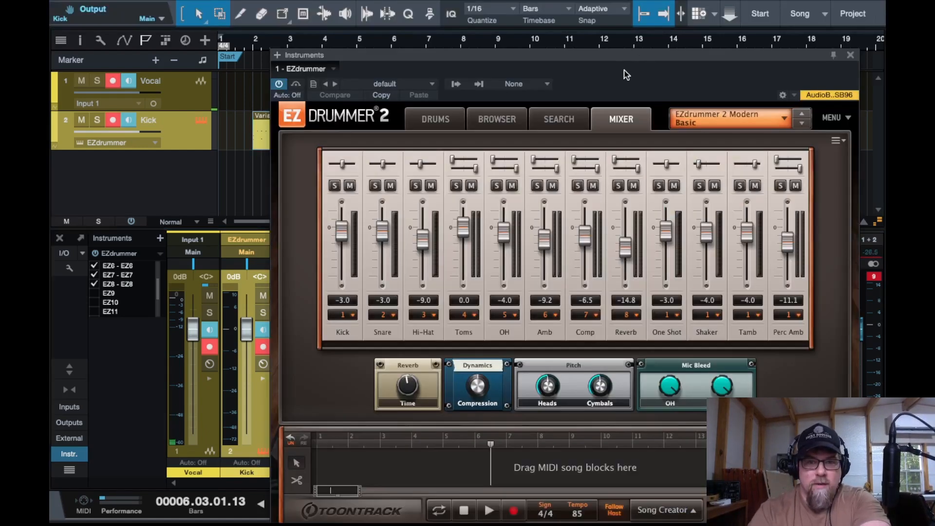
pyautogui.moveTo(627, 75); pyautogui.dragTo(750, 35)
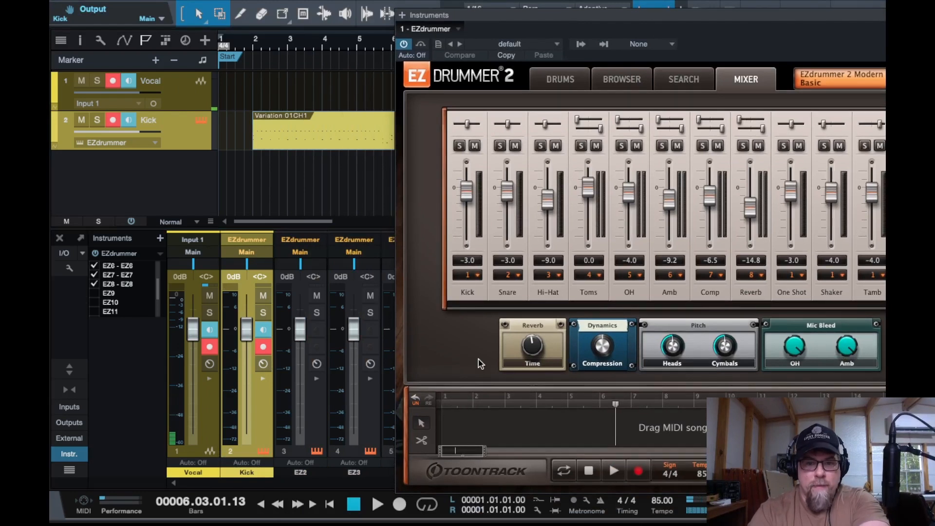
# - Rename the EZ2, EZ3, EZ4 and EZ5 console channels as Snare, Hi-Hat, Toms and OH
pyautogui.click(298, 472)
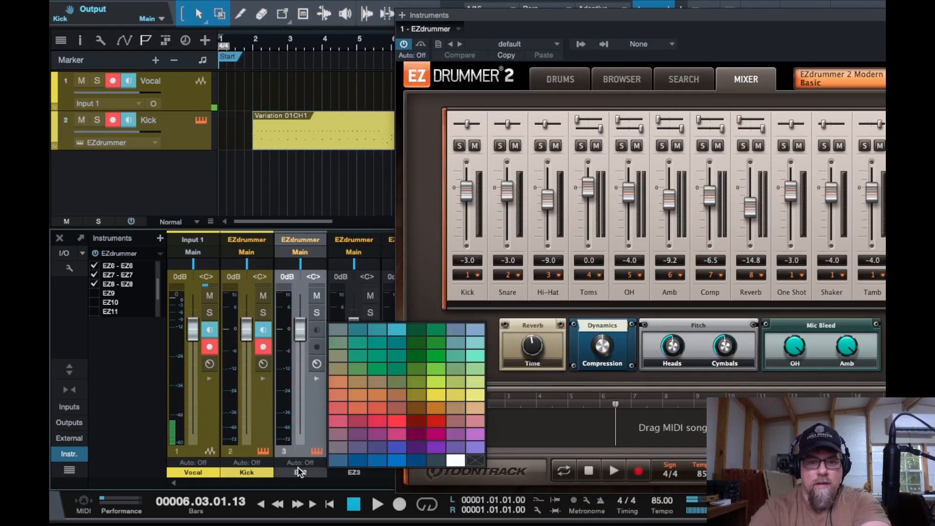
pyautogui.doubleClick(299, 472)
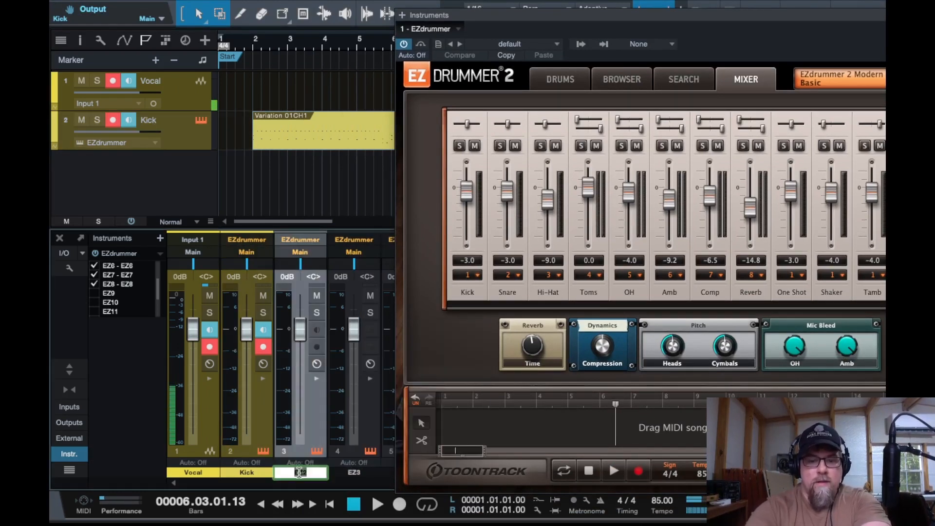
pyautogui.write('Snare')
pyautogui.press('Tab')
pyautogui.write('Hi-Hat')
pyautogui.press('Tab')
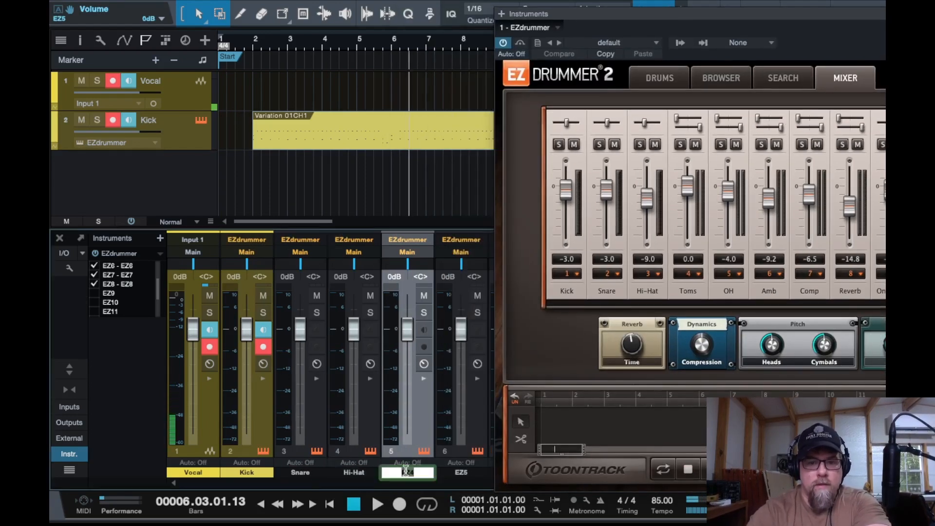
pyautogui.write('Toms')
pyautogui.press('Tab')
pyautogui.write('O')
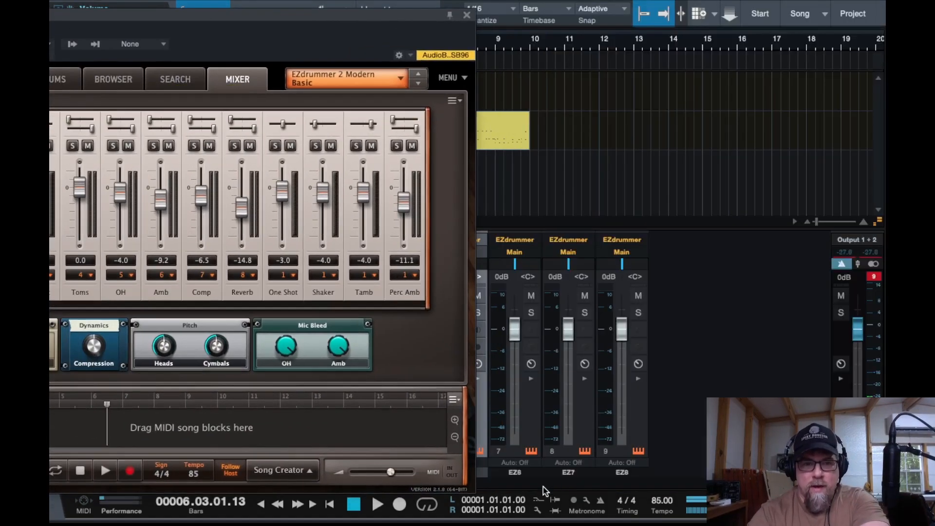
# - Rename the EZ6, EZ7 and EZ8 console channels as Amb, Comp and Reverb, and close the EZdrummer window
pyautogui.write('Amb')
pyautogui.press('Tab')
pyautogui.write('Comp')
pyautogui.press('Tab')
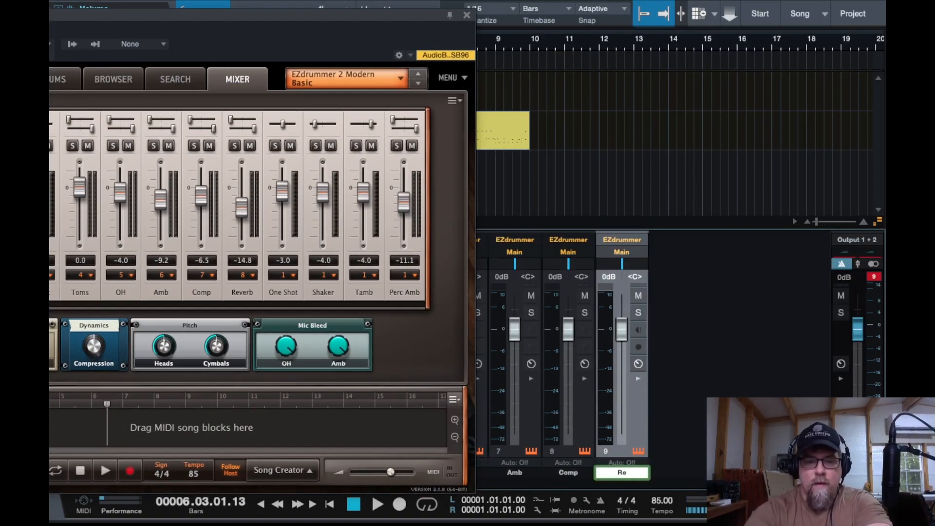
pyautogui.write('Reverb')
pyautogui.moveTo(379, 45); pyautogui.dragTo(623, 42)
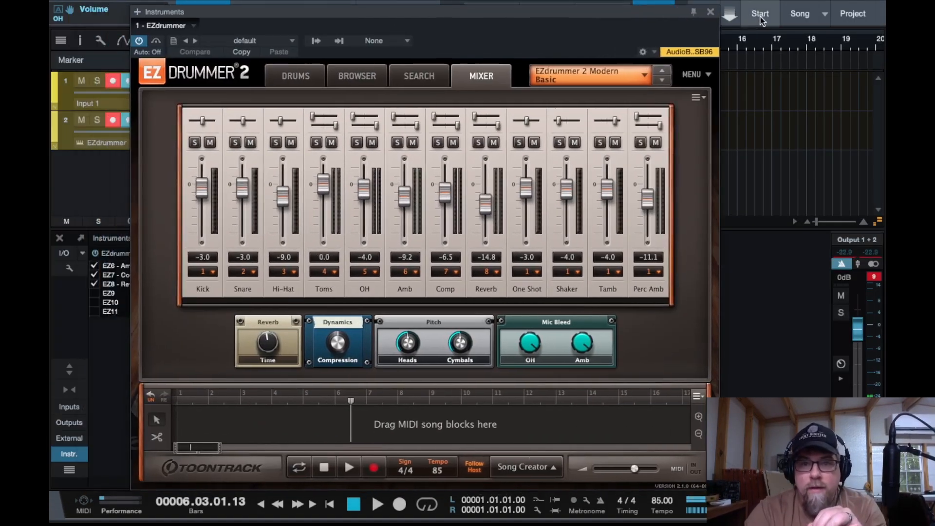
pyautogui.click(710, 14)
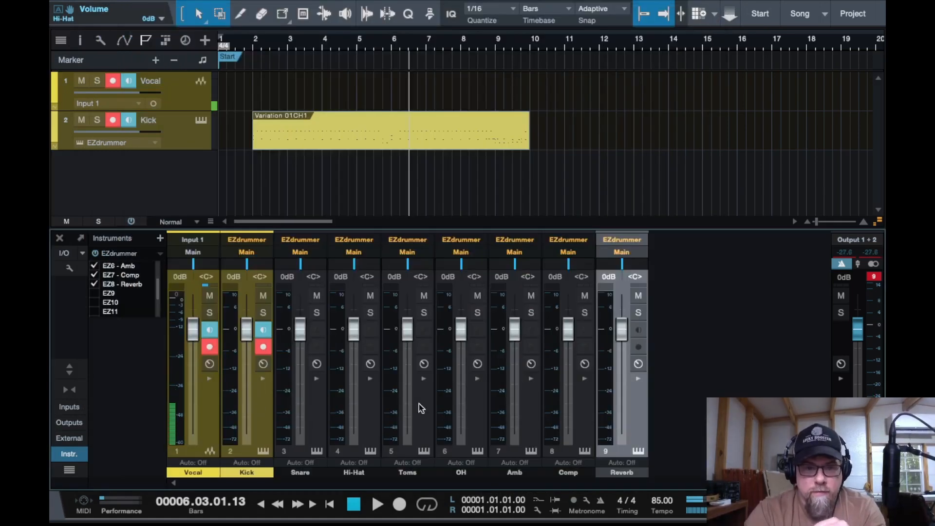
pyautogui.click(325, 430)
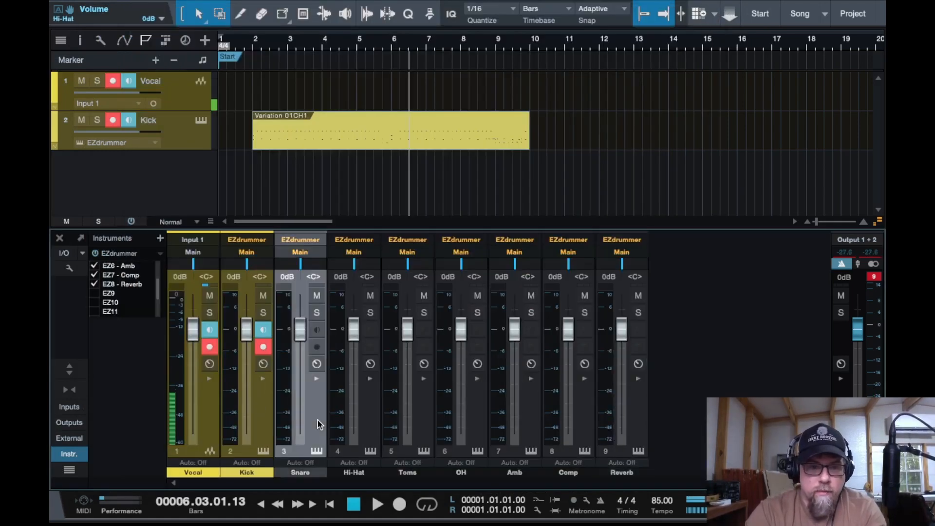
pyautogui.click(316, 379)
pyautogui.click(315, 379)
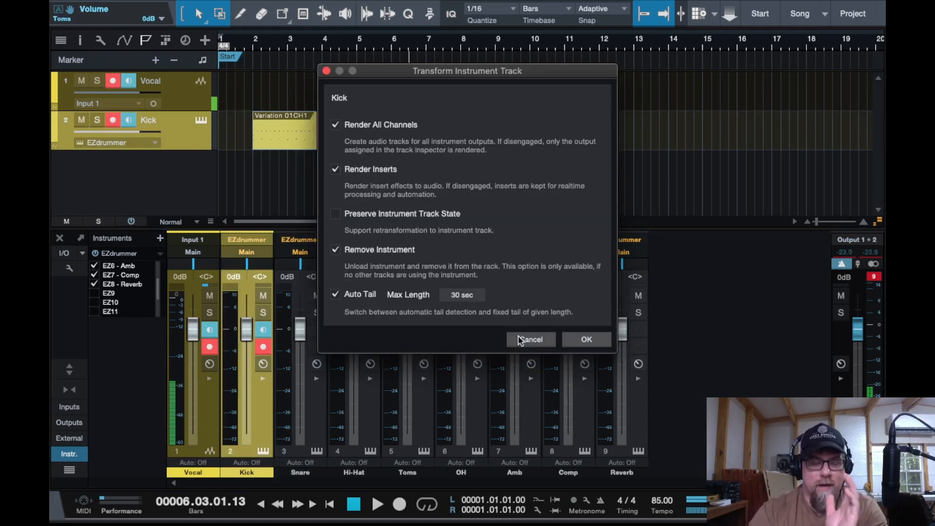
pyautogui.click(519, 337)
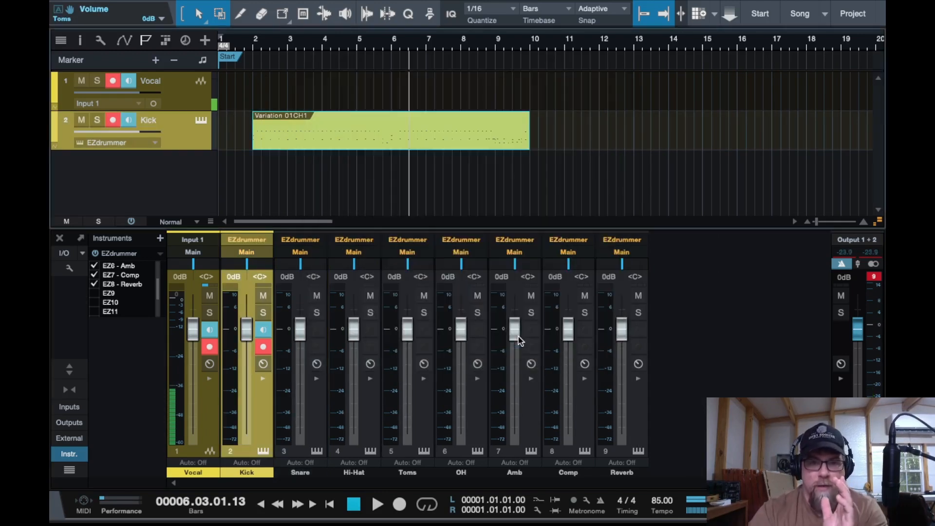
# - Extend the end of the Kick track's MIDI part to bar 12 and split the part at bar 6
pyautogui.click(392, 123)
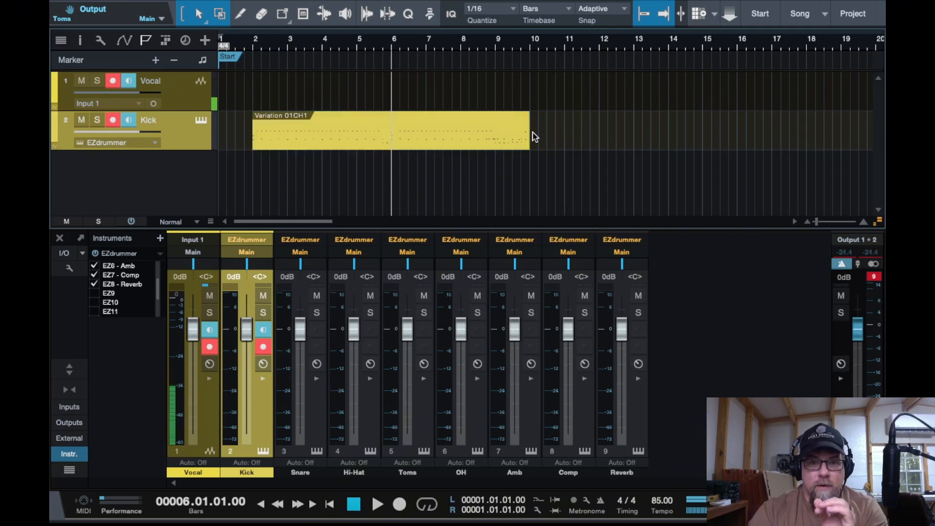
pyautogui.moveTo(529, 135); pyautogui.dragTo(597, 132)
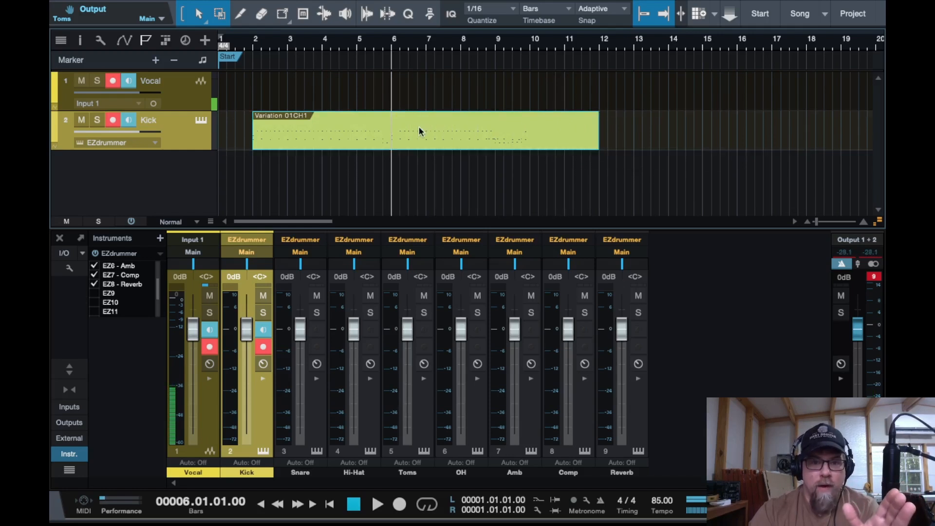
pyautogui.press('3')
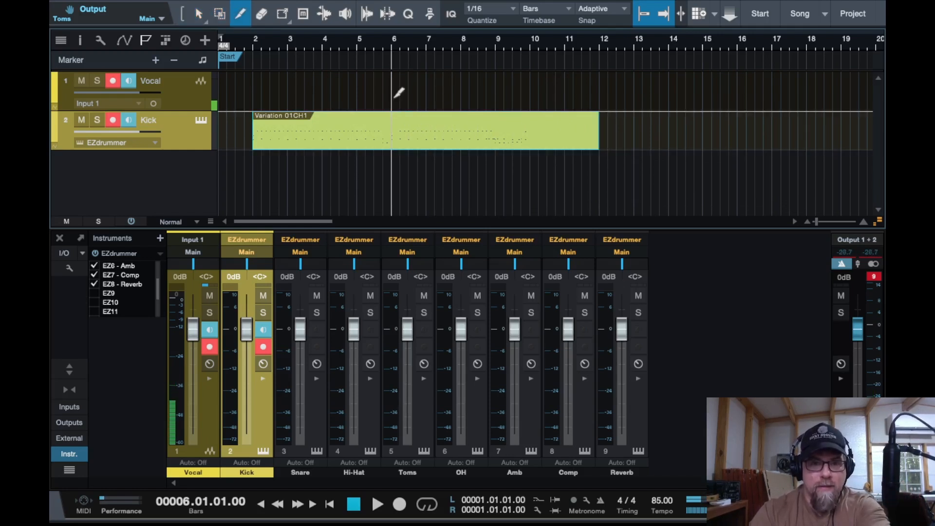
pyautogui.click(394, 113)
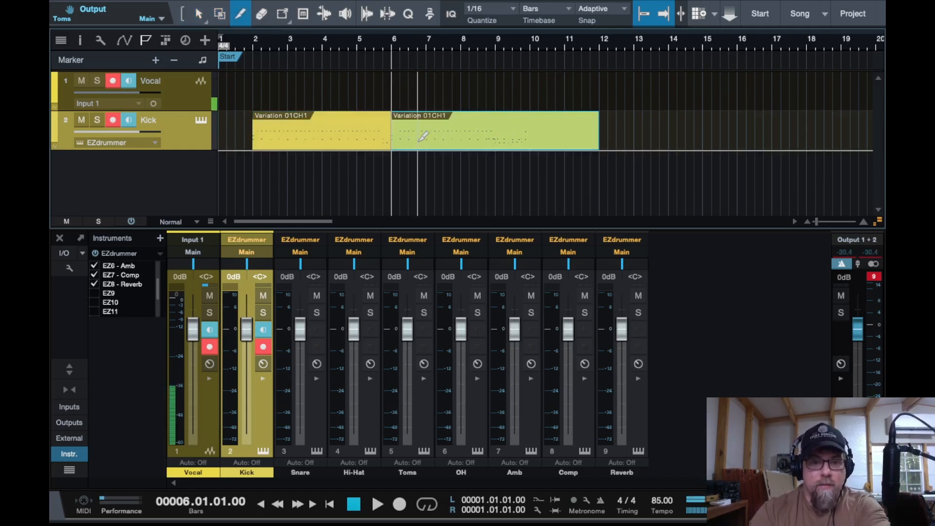
# - Select both pieces of the split MIDI part and merge them back into one part
pyautogui.press('super+a')
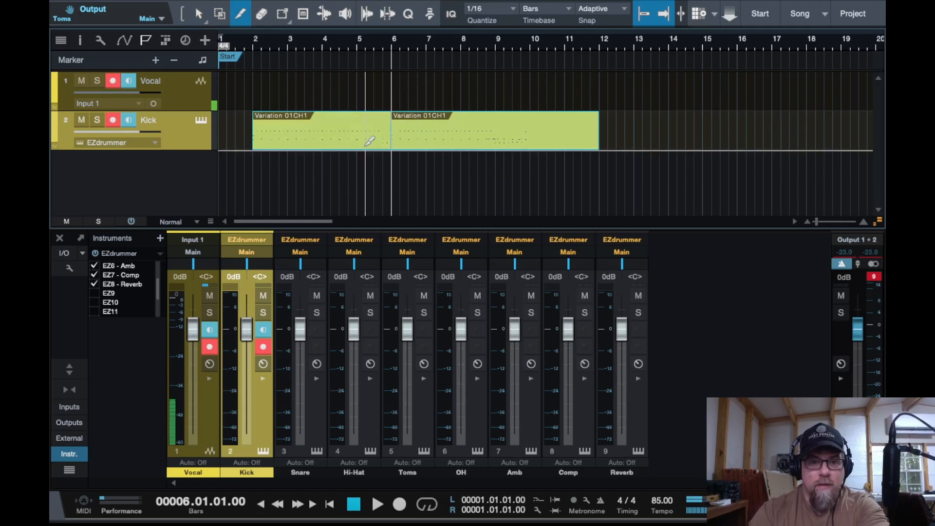
pyautogui.press('m')
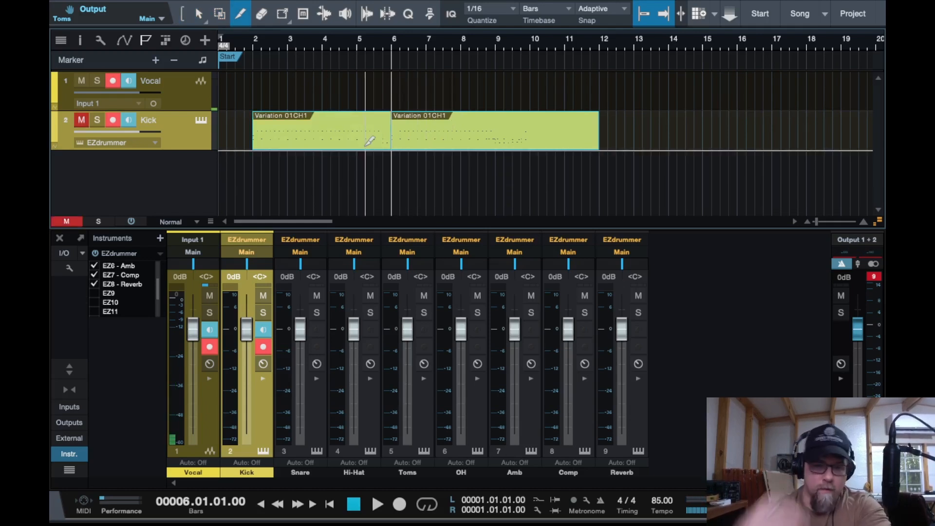
pyautogui.hotkey('shift', 'm')
pyautogui.hotkey('shift', 'm')
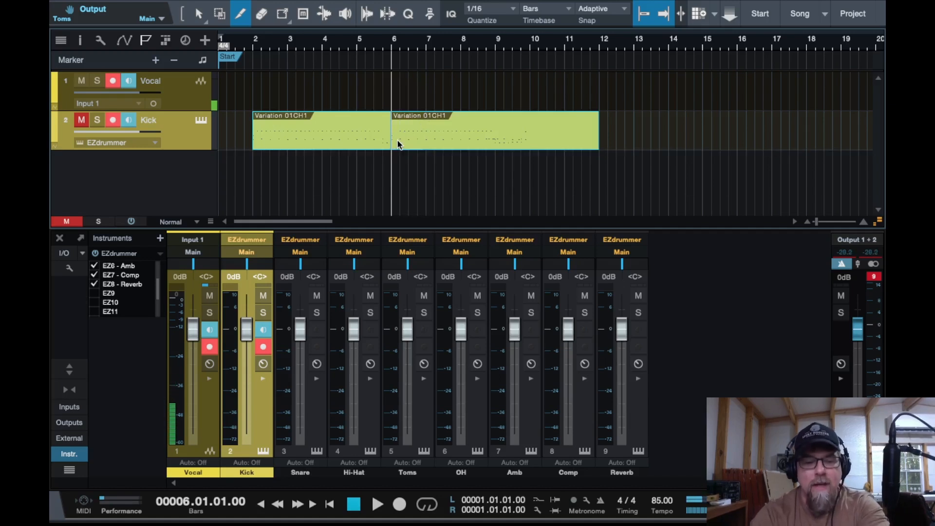
pyautogui.hotkey('shift', 'm')
pyautogui.hotkey('shift', 'm')
pyautogui.press('g')
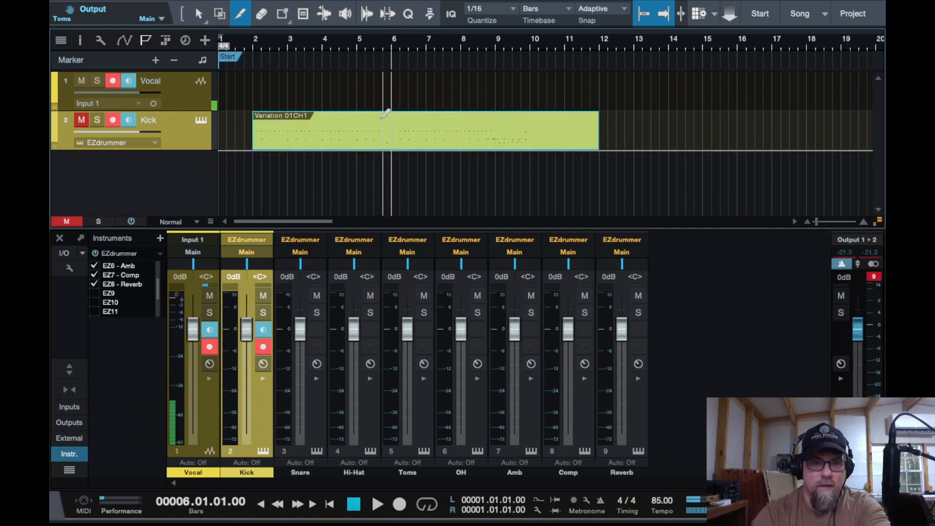
pyautogui.press('1')
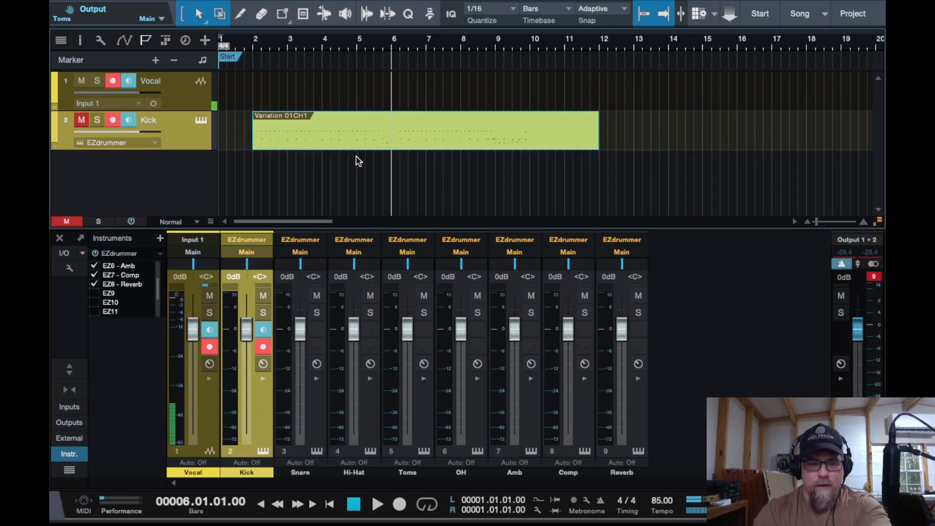
# - Split the MIDI part again just before bar 6, select both pieces and merge them into a single part
pyautogui.press('3')
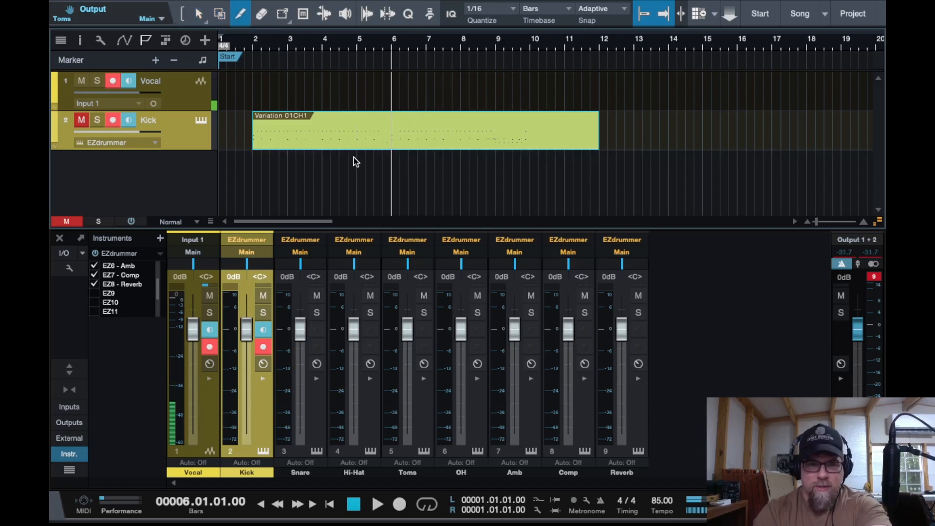
pyautogui.click(387, 129)
pyautogui.press('1')
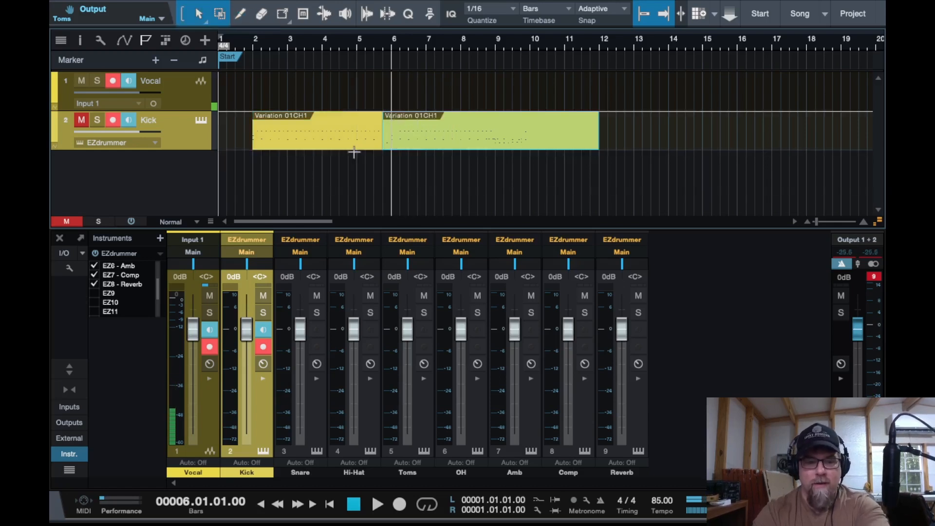
pyautogui.keyDown('shift'); pyautogui.click(345, 142); pyautogui.keyUp('shift')
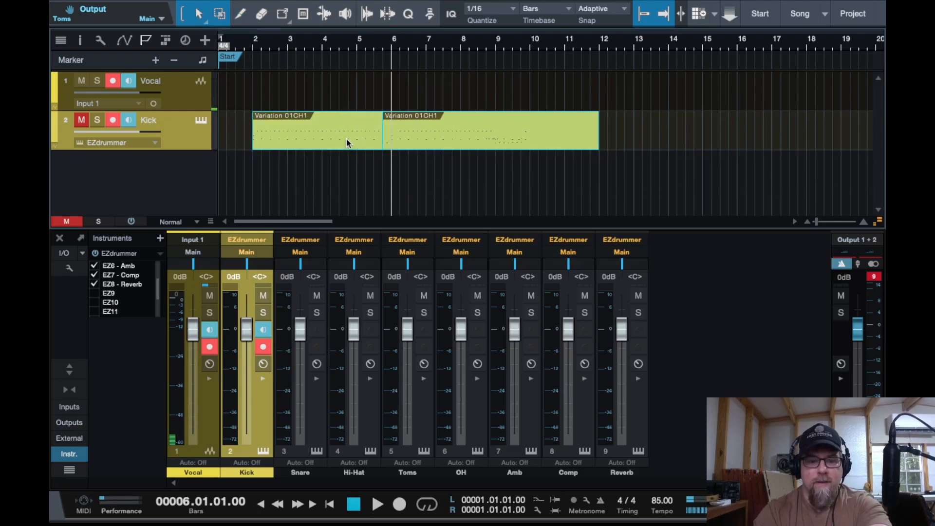
pyautogui.hotkey('ctrl', 'b')
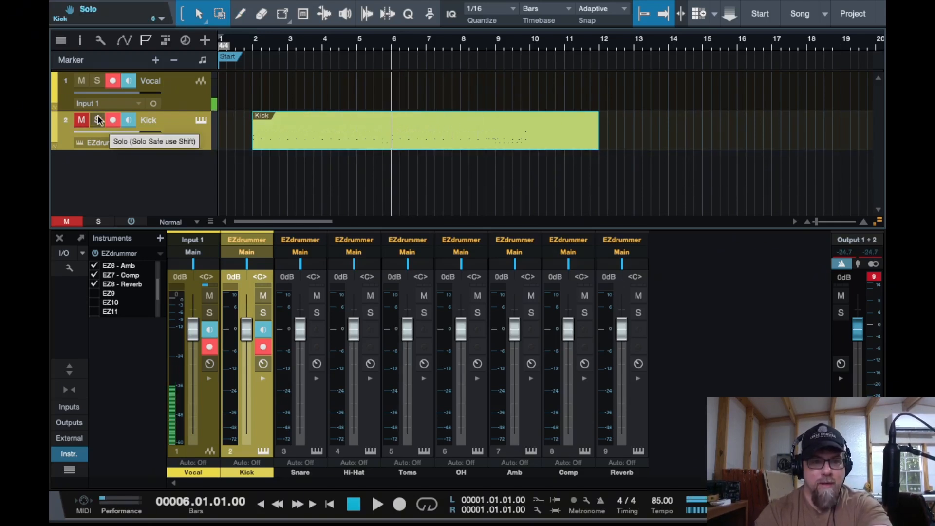
# - Unmute the Kick track and extend the end of its merged part to about the middle of bar 12
pyautogui.click(81, 119)
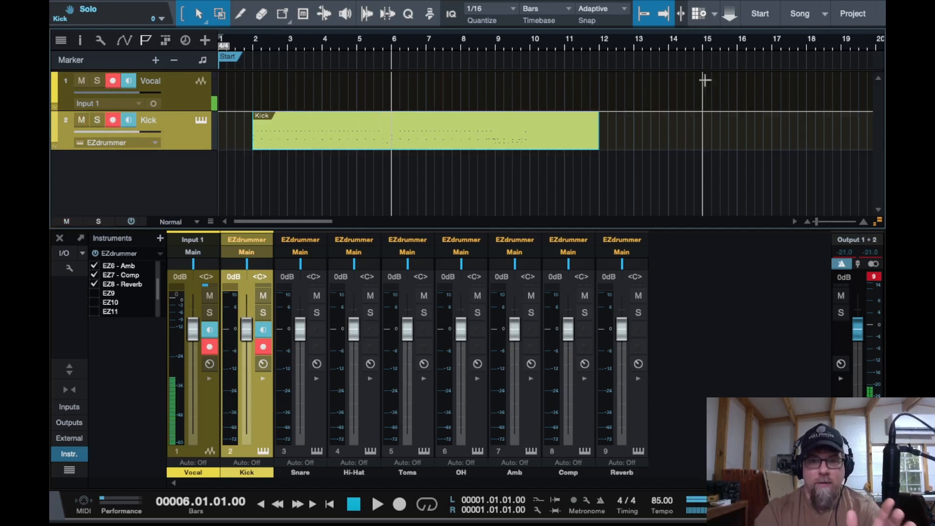
pyautogui.moveTo(597, 131); pyautogui.dragTo(610, 132)
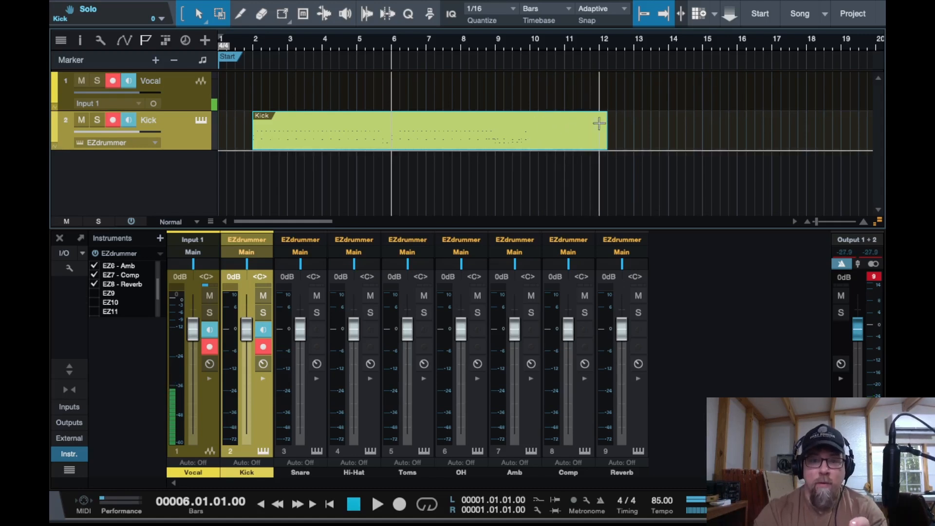
pyautogui.moveTo(604, 127)
pyautogui.mouseDown()
pyautogui.moveTo(520, 126)
pyautogui.moveTo(613, 132)
pyautogui.mouseUp()
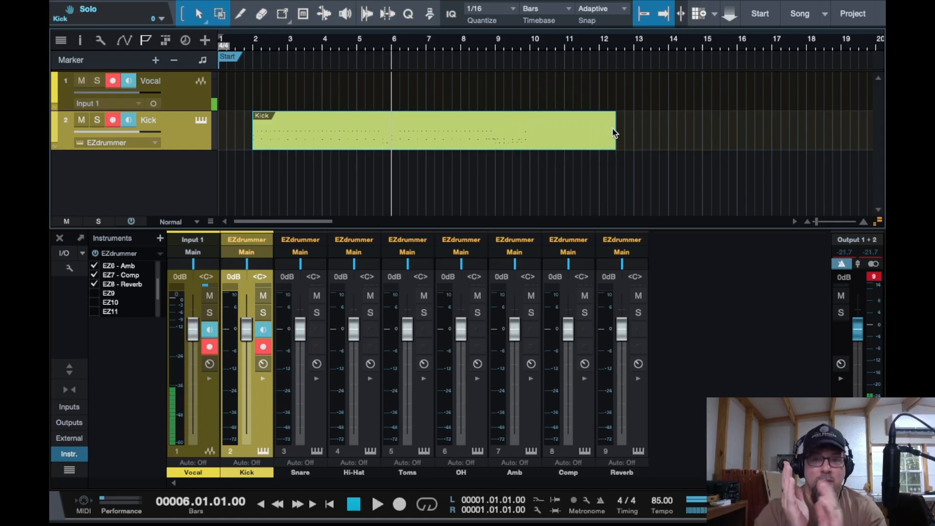
# - Transform the Kick track to audio with Render All Channels, Render Inserts, Remove Instrument and Auto Tail enabled, without preserving the instrument track state
pyautogui.rightClick(173, 127)
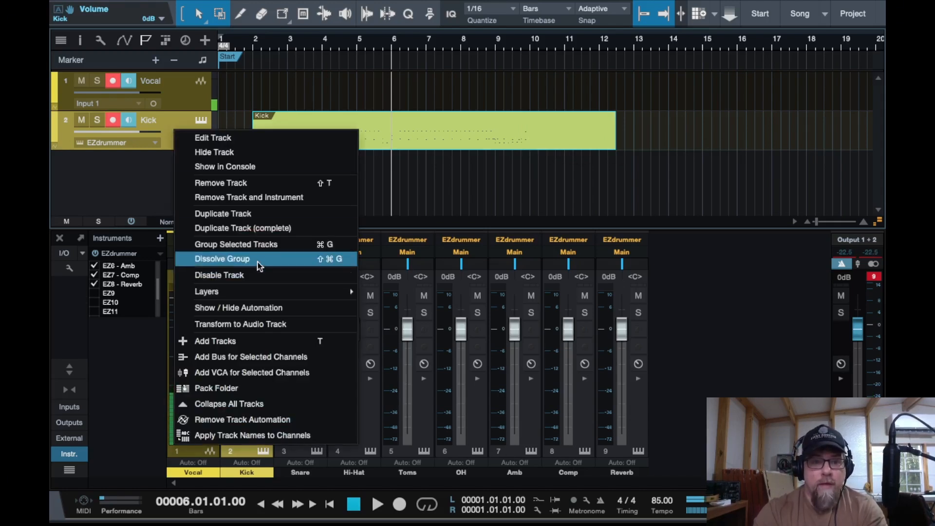
pyautogui.click(257, 325)
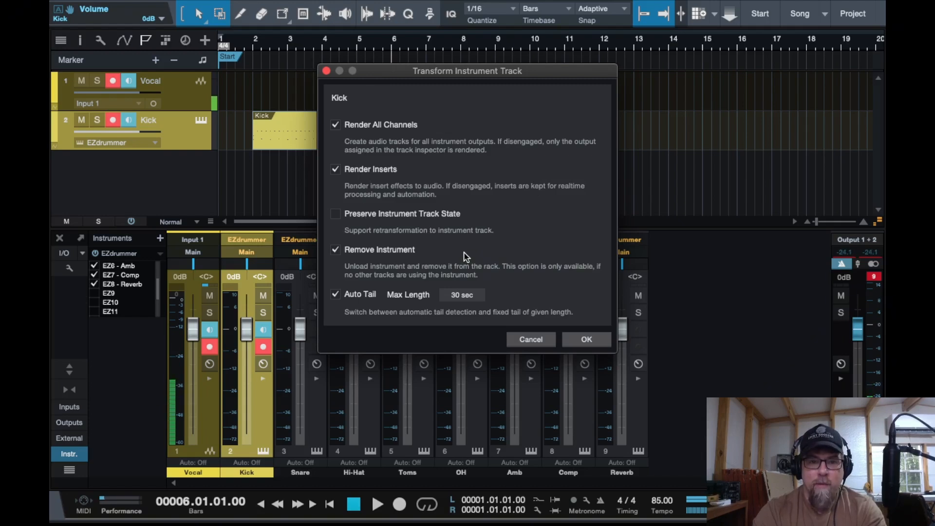
pyautogui.click(335, 214)
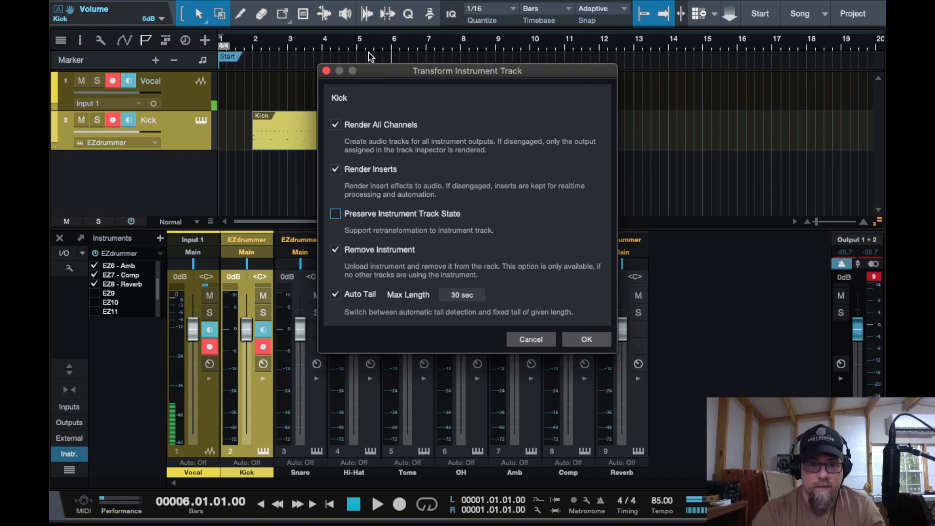
pyautogui.click(586, 339)
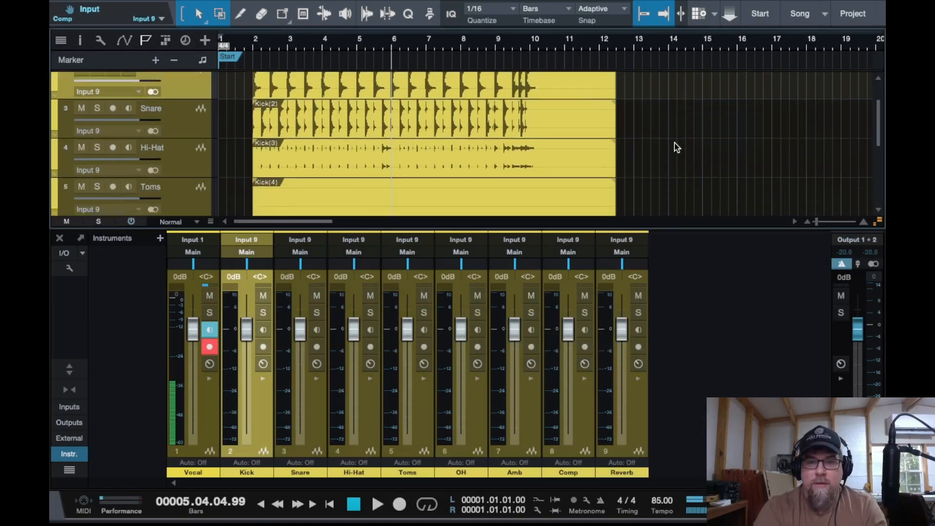
# - Review the rendered drum tracks and play them back briefly from just after bar 3
pyautogui.click(287, 113)
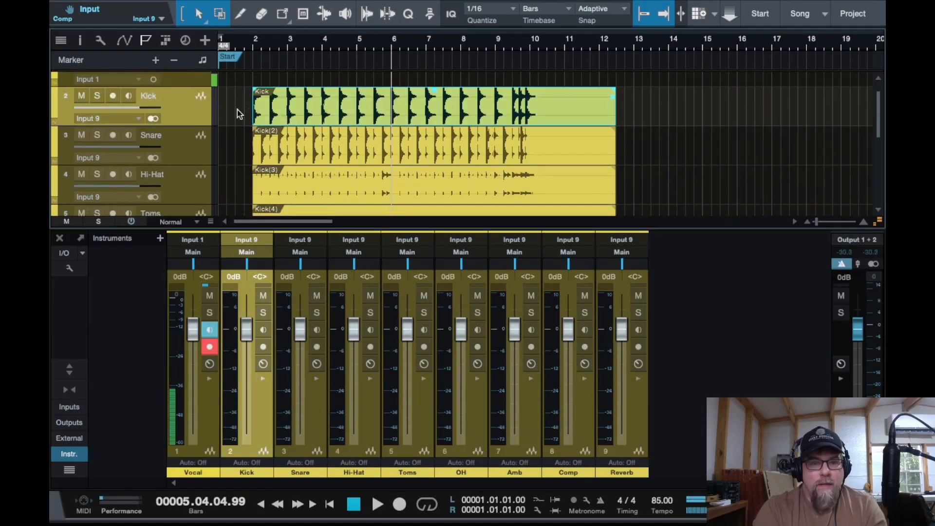
pyautogui.scroll(-2, 270, 170)
pyautogui.scroll(-4, 270, 171)
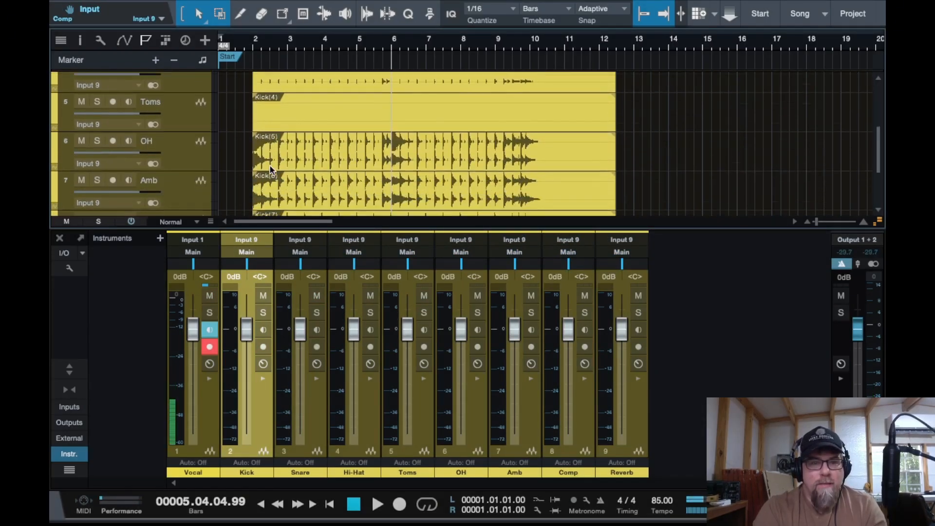
pyautogui.scroll(2, 271, 170)
pyautogui.scroll(1, 271, 170)
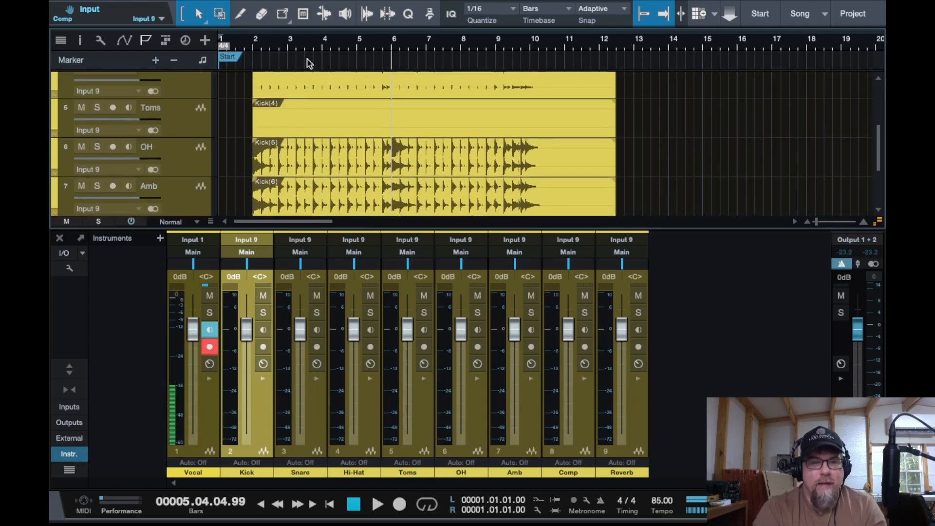
pyautogui.click(301, 44)
pyautogui.press('space')
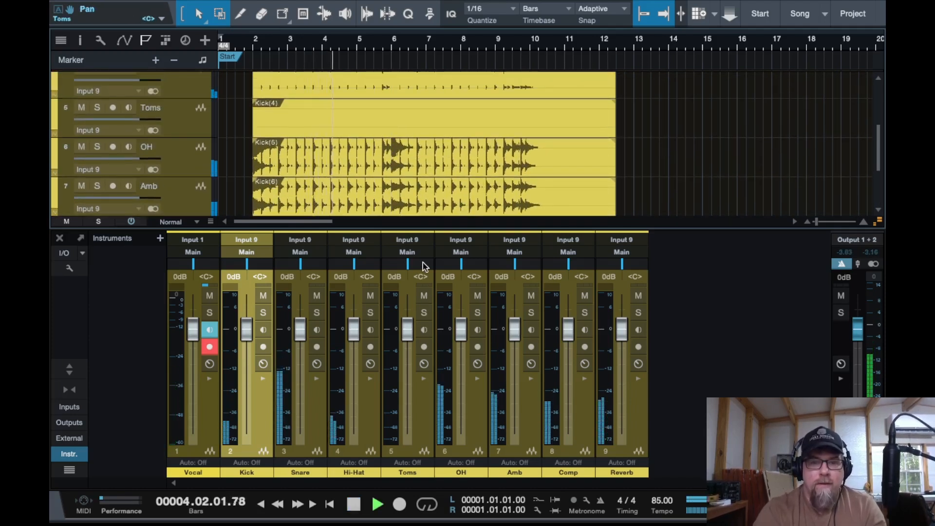
pyautogui.press('space')
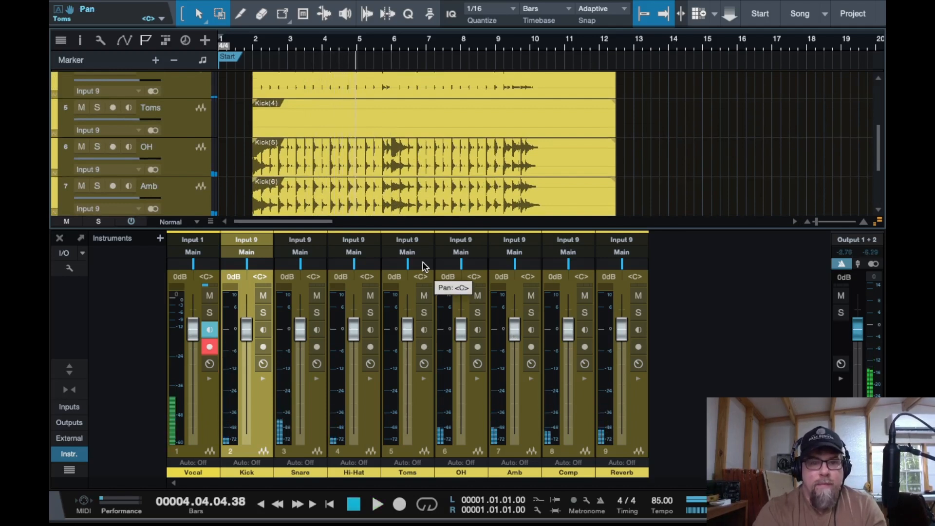
# - Bounce the audio events on the Snare and Hi-Hat tracks in place, and select the Toms event
pyautogui.scroll(5, 438, 175)
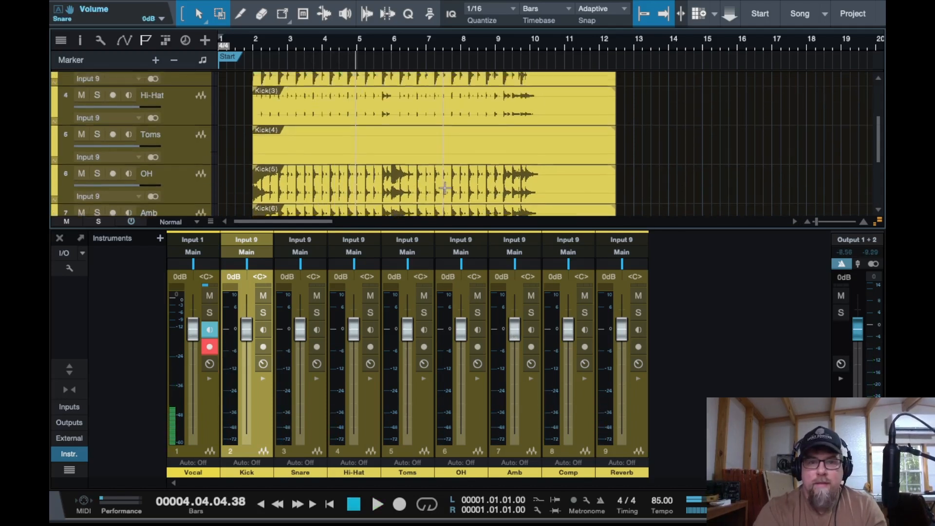
pyautogui.scroll(1, 445, 187)
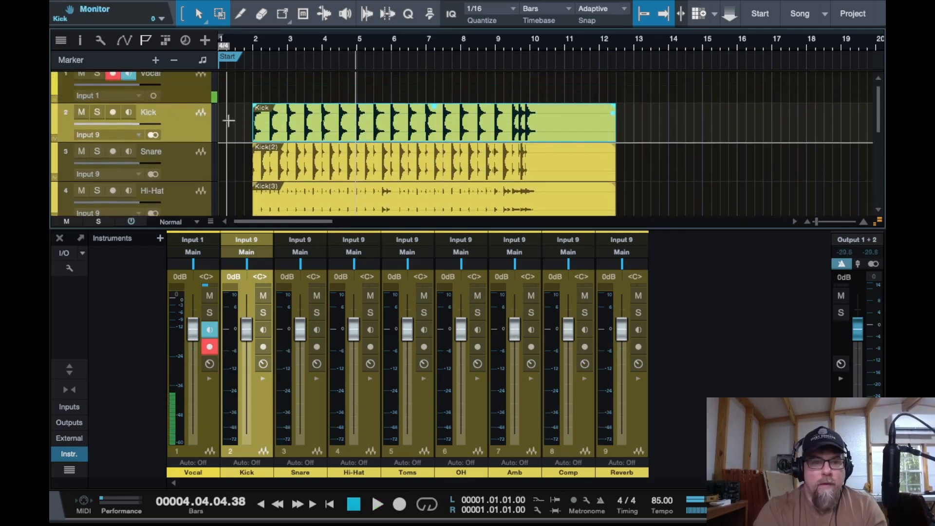
pyautogui.click(185, 159)
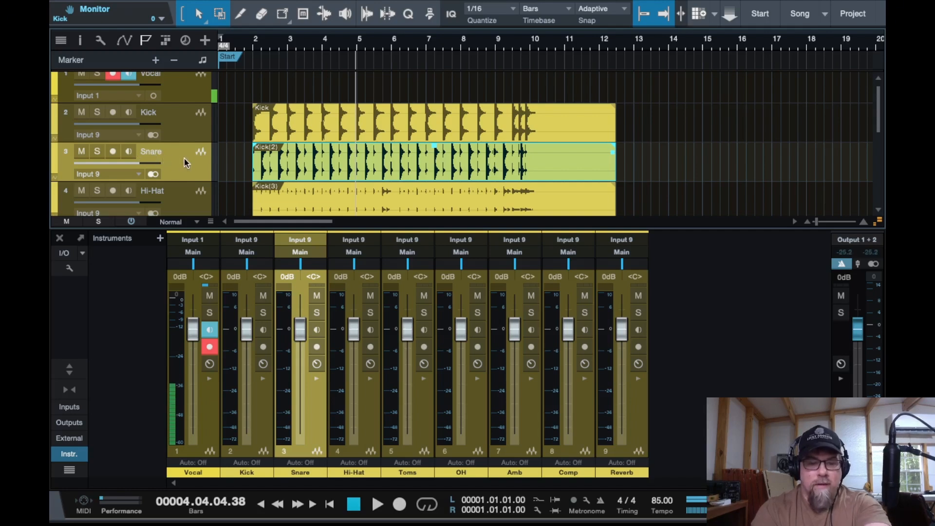
pyautogui.press('super+b')
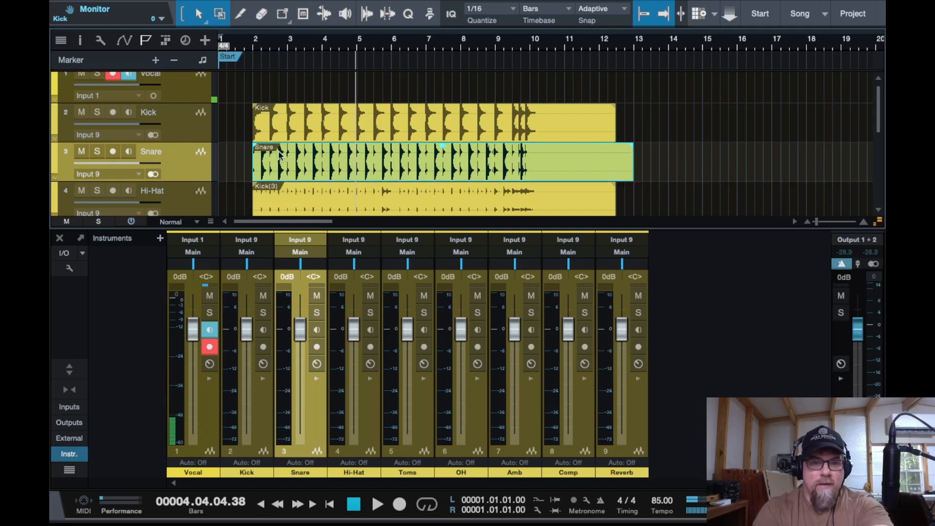
pyautogui.click(186, 199)
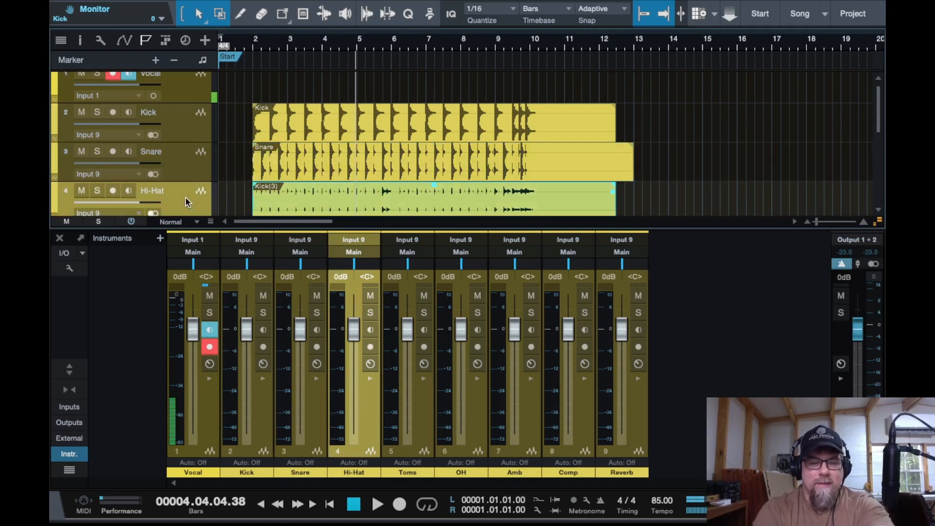
pyautogui.press('super+b')
pyautogui.scroll(-3, 336, 171)
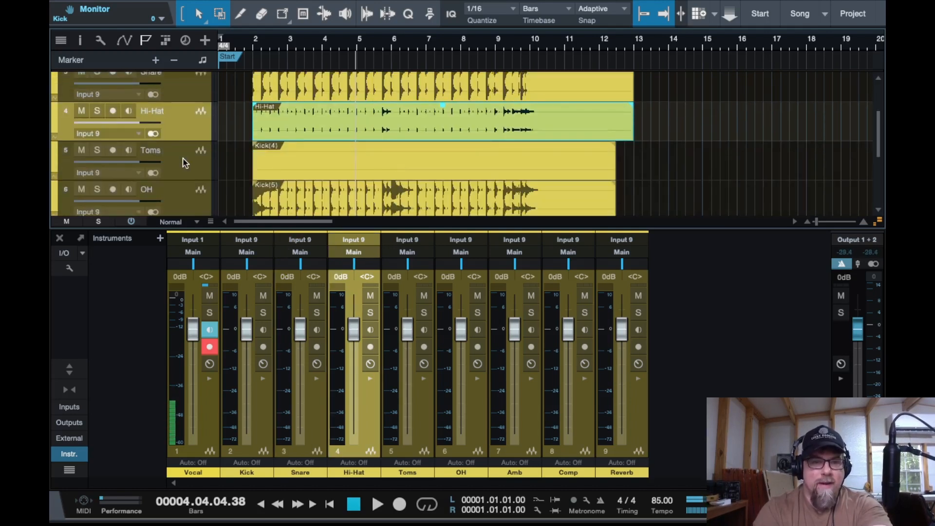
pyautogui.click(189, 163)
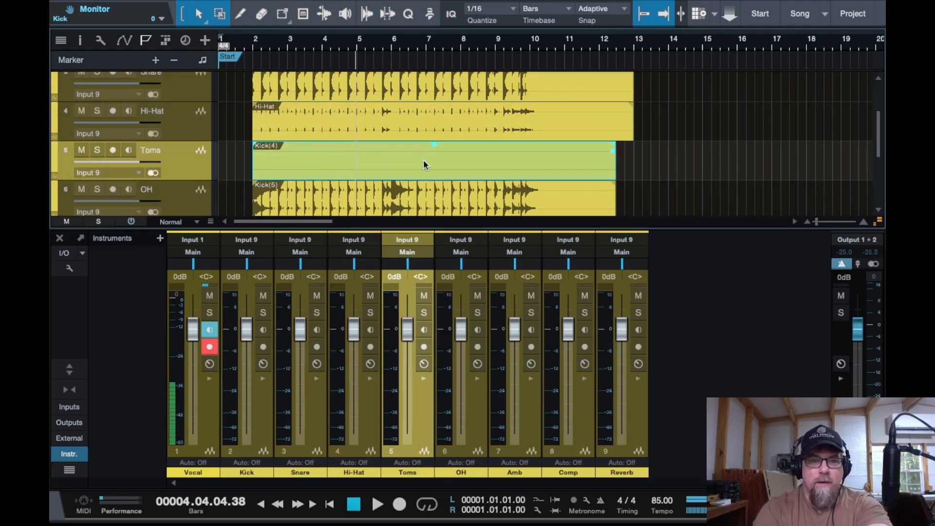
pyautogui.scroll(-2, 428, 165)
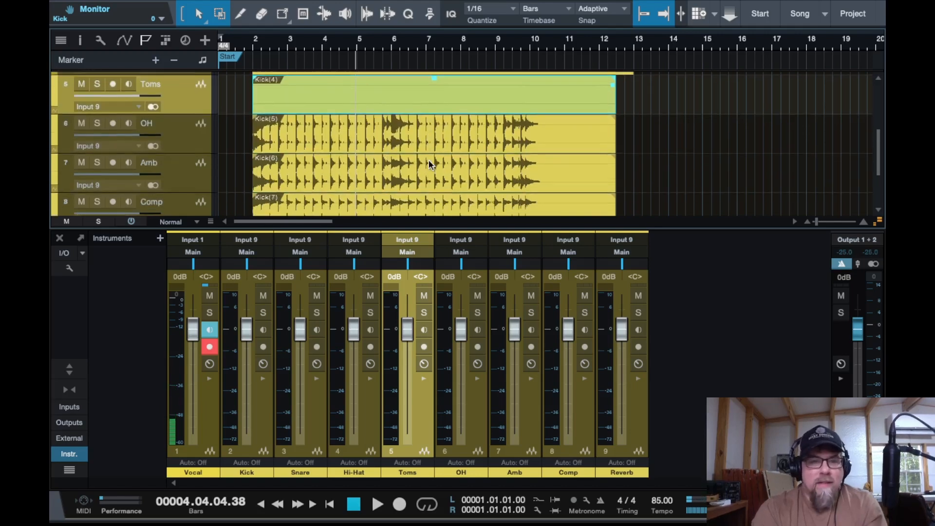
# - Switch the Kick track from stereo to mono and bounce its audio event in place
pyautogui.scroll(4, 428, 165)
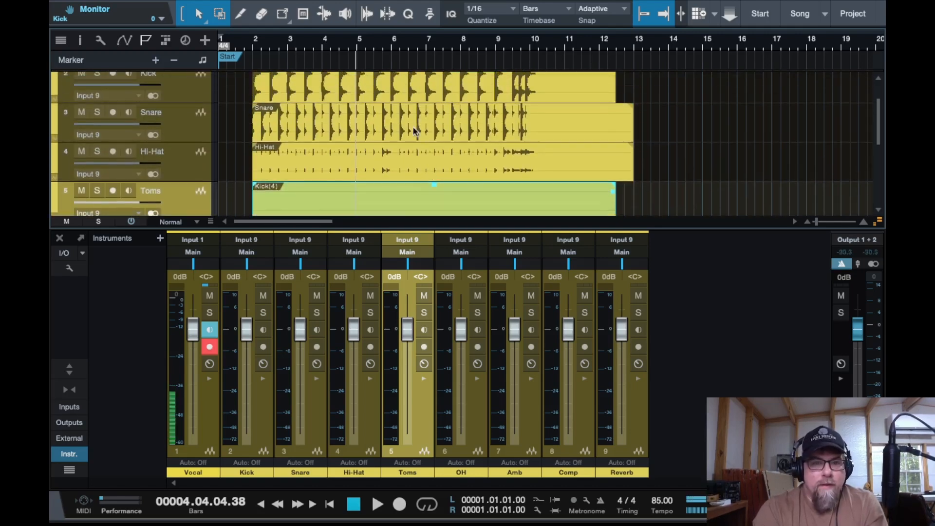
pyautogui.click(349, 139)
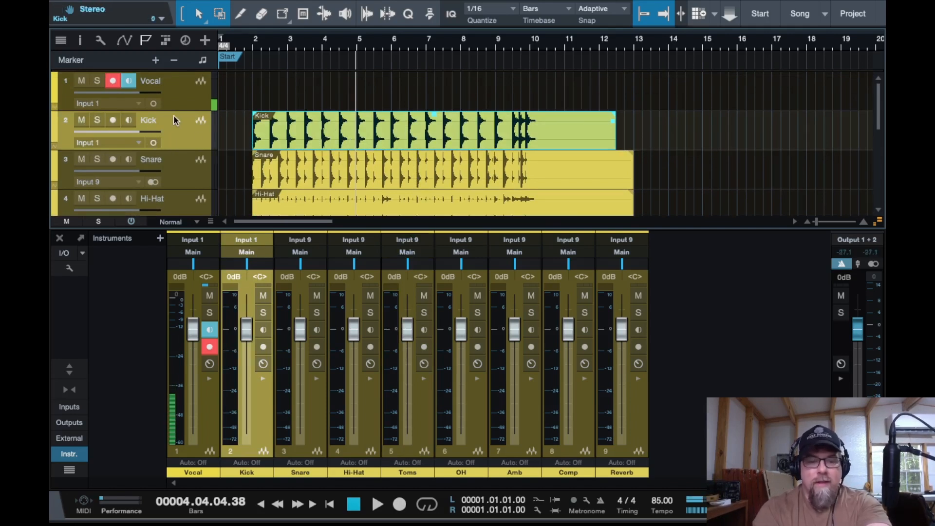
pyautogui.press('super+b')
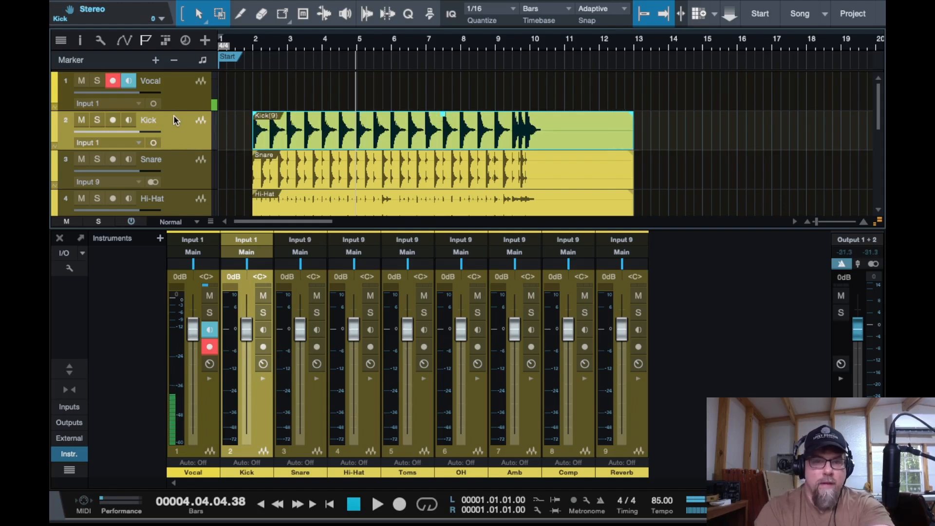
# - Select the Snare event and look over the rendered drum tracks down to Reverb
pyautogui.click(190, 166)
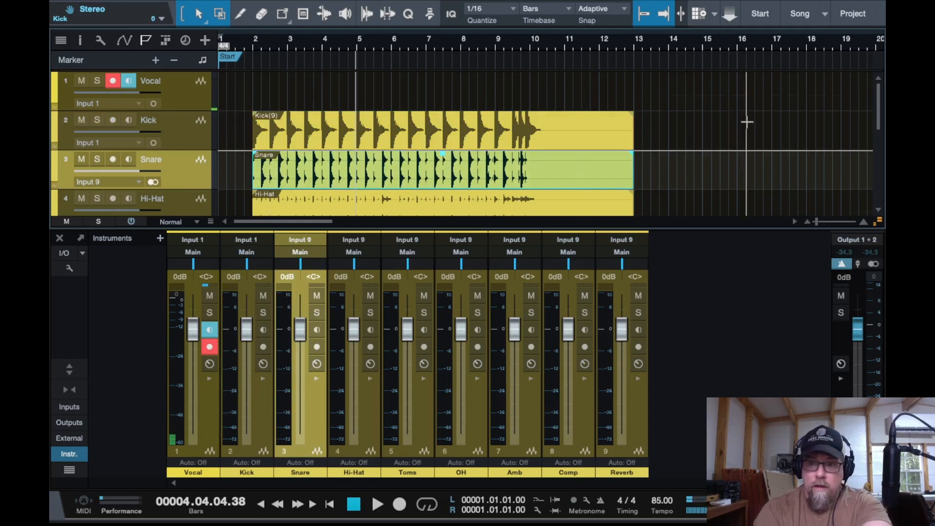
pyautogui.scroll(-4, 747, 122)
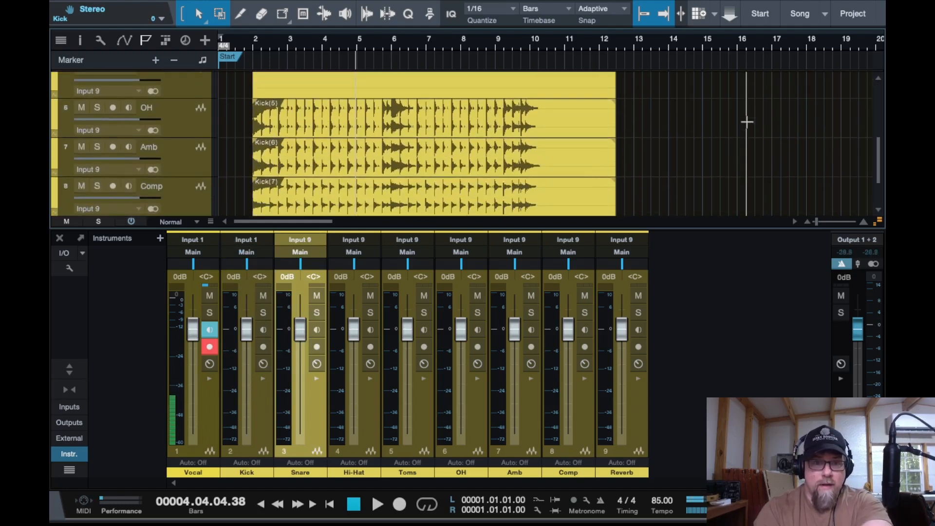
pyautogui.scroll(-2, 747, 122)
pyautogui.scroll(-1, 747, 122)
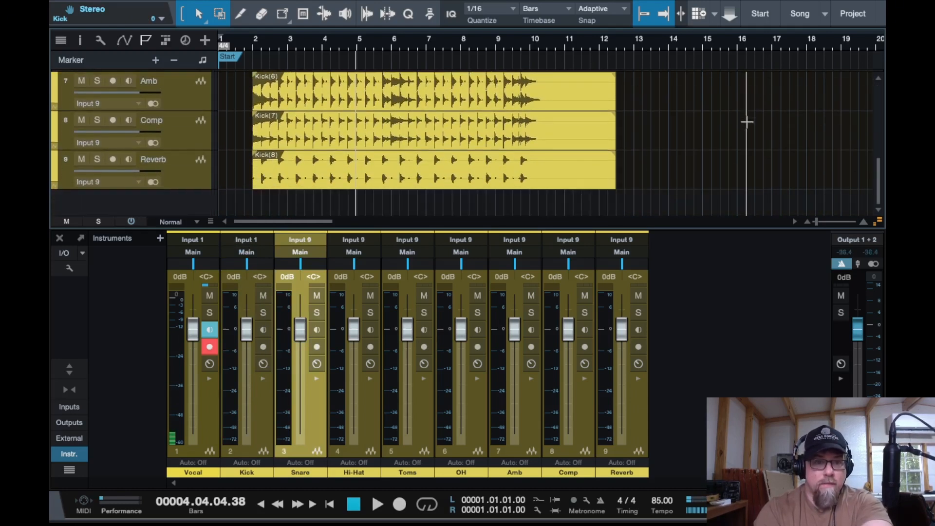
pyautogui.scroll(3, 746, 122)
pyautogui.scroll(2, 746, 122)
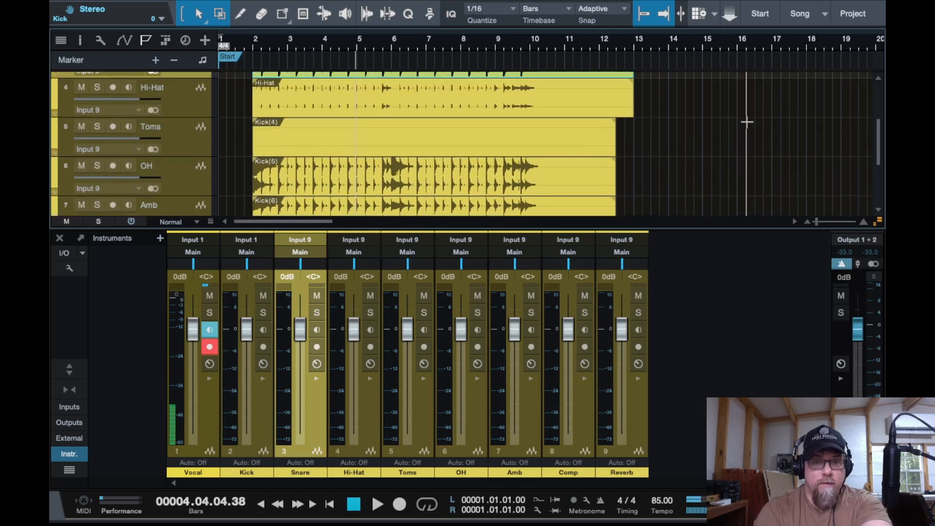
pyautogui.scroll(3, 747, 122)
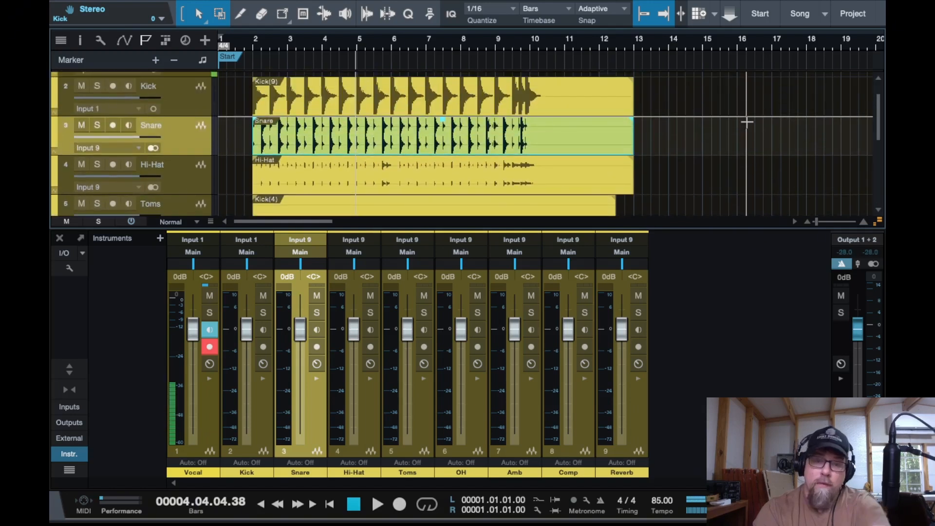
pyautogui.scroll(1, 669, 108)
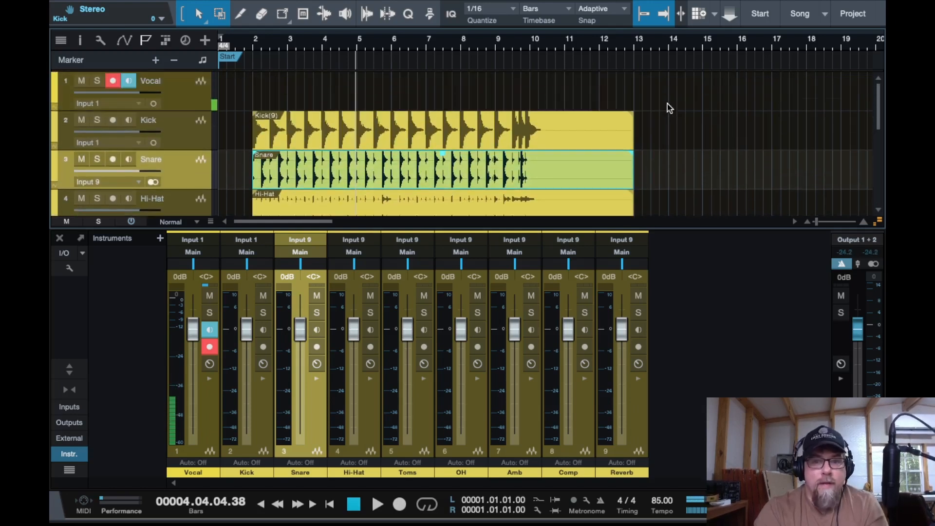